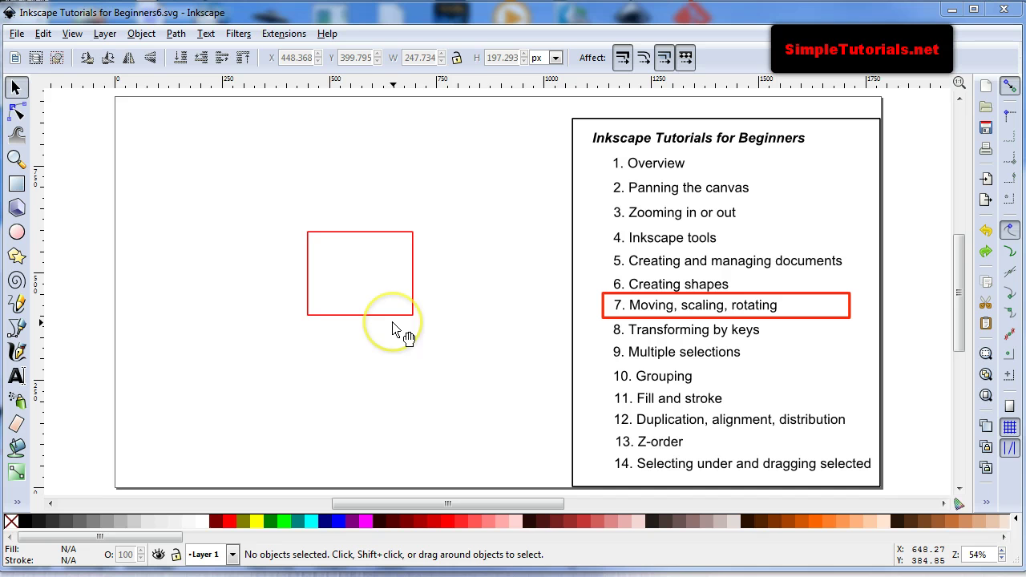
# Drag the red rectangle slightly up and to the left, then deselect it.
pyautogui.moveTo(392, 237); pyautogui.dragTo(378, 224)
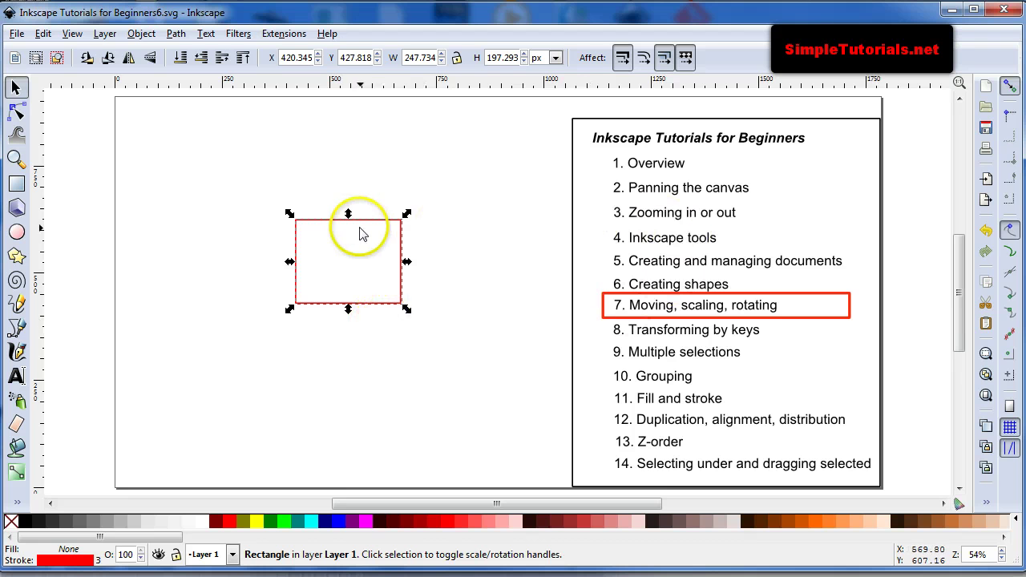
pyautogui.click(428, 233)
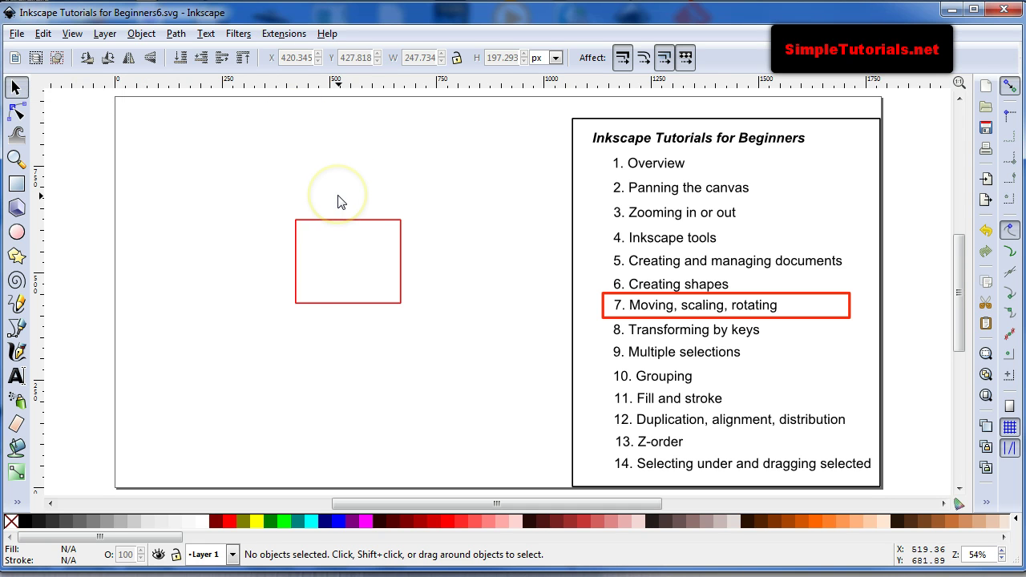
# Rescale the rectangle from its top-right handle, undoing one try, to about 415.872 × 215.975 px.
pyautogui.click(392, 227)
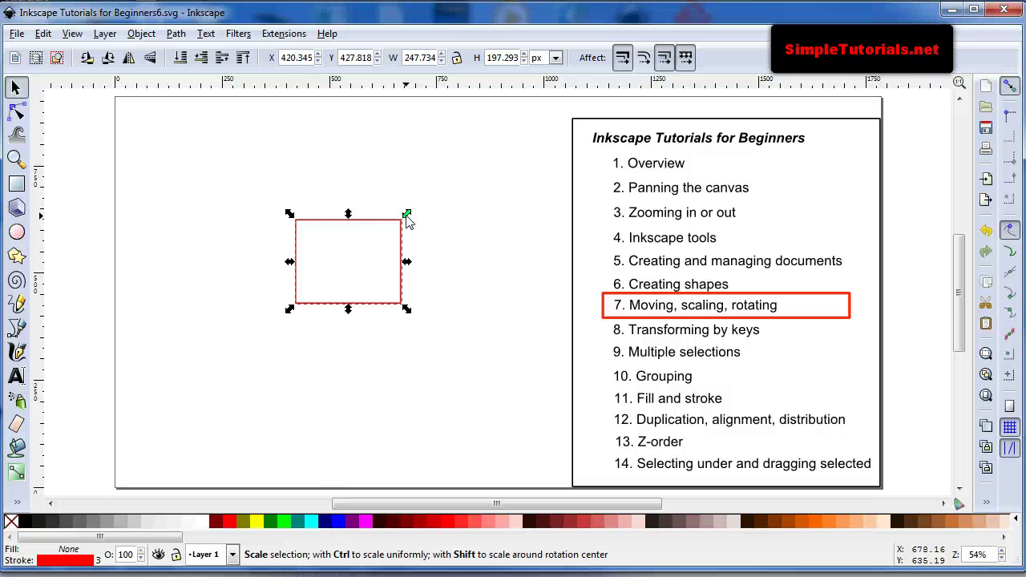
pyautogui.moveTo(406, 217); pyautogui.dragTo(423, 204)
pyautogui.hotkey('ctrl', 'z')
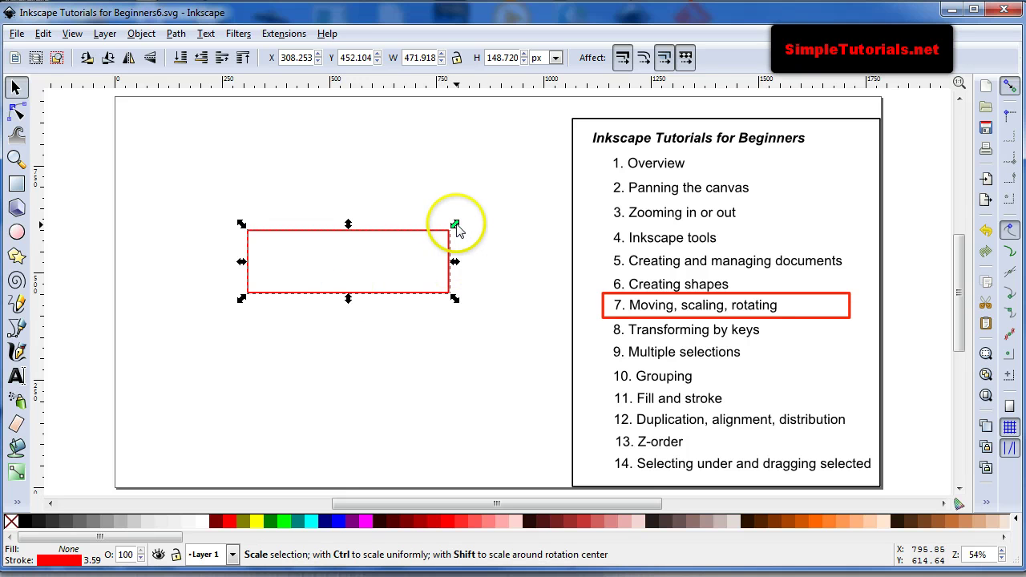
pyautogui.moveTo(456, 226); pyautogui.dragTo(443, 209)
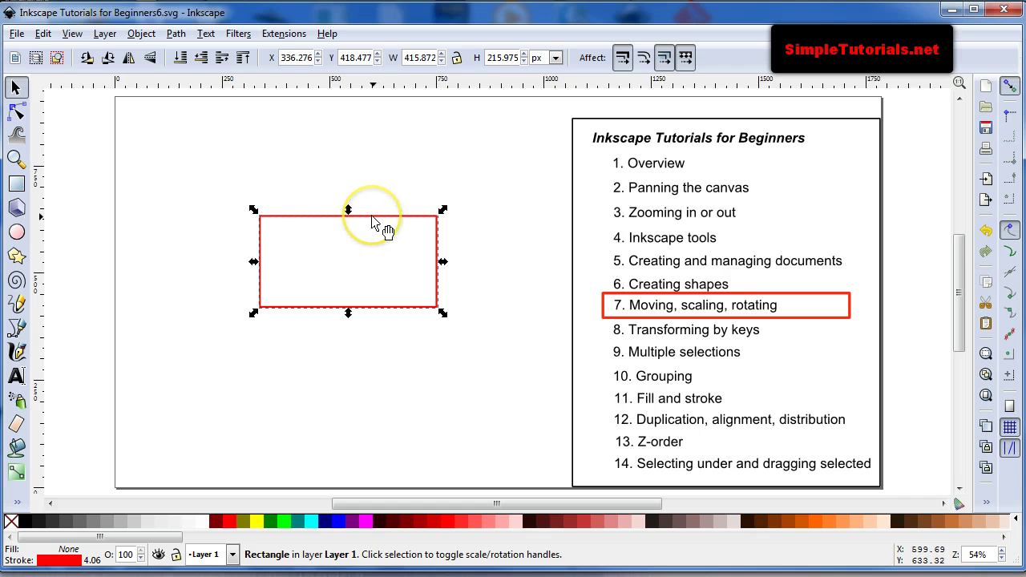
# Drag the rectangle further left to about X 233.525, Y 381.113.
pyautogui.moveTo(372, 216)
pyautogui.mouseDown()
pyautogui.moveTo(358, 215)
pyautogui.moveTo(350, 238)
pyautogui.moveTo(397, 225)
pyautogui.moveTo(382, 200)
pyautogui.moveTo(366, 197)
pyautogui.moveTo(357, 211)
pyautogui.mouseUp()
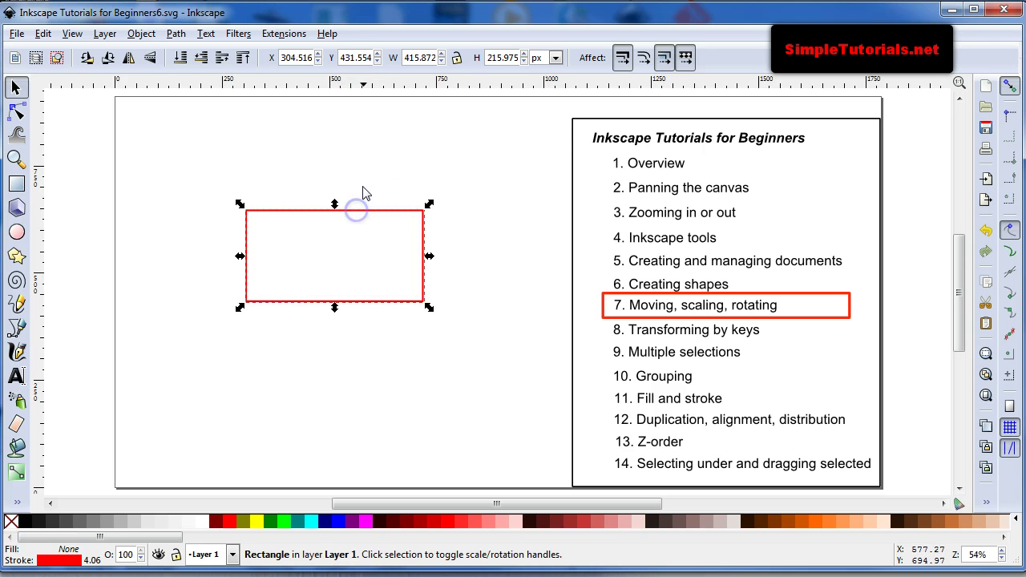
pyautogui.click(364, 193)
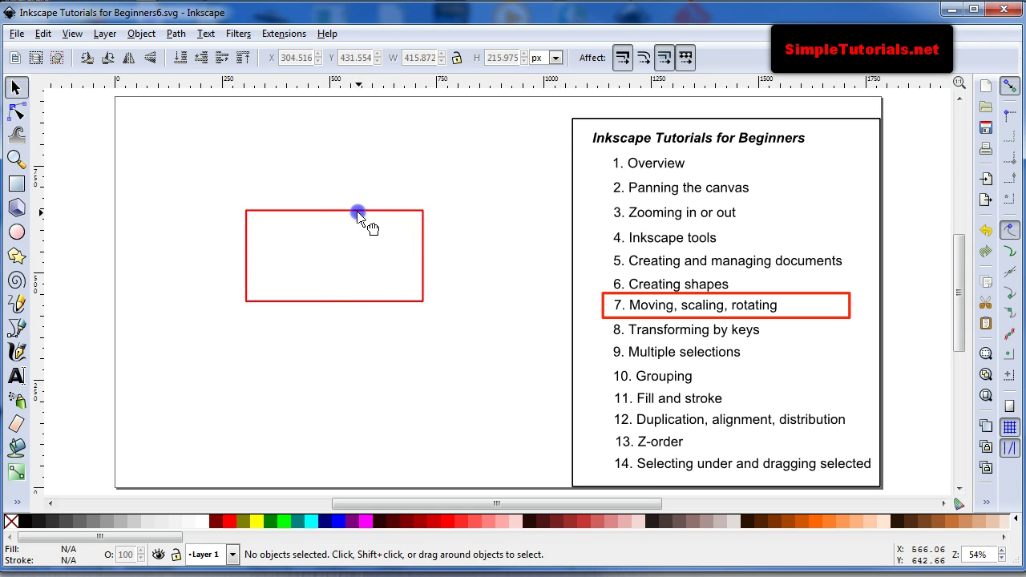
pyautogui.click(359, 213)
pyautogui.moveTo(353, 214)
pyautogui.mouseDown()
pyautogui.moveTo(332, 172)
pyautogui.moveTo(260, 143)
pyautogui.moveTo(367, 146)
pyautogui.moveTo(385, 174)
pyautogui.moveTo(406, 167)
pyautogui.moveTo(289, 261)
pyautogui.moveTo(366, 169)
pyautogui.moveTo(415, 194)
pyautogui.moveTo(340, 239)
pyautogui.moveTo(355, 236)
pyautogui.moveTo(371, 201)
pyautogui.moveTo(338, 208)
pyautogui.moveTo(358, 209)
pyautogui.mouseUp()
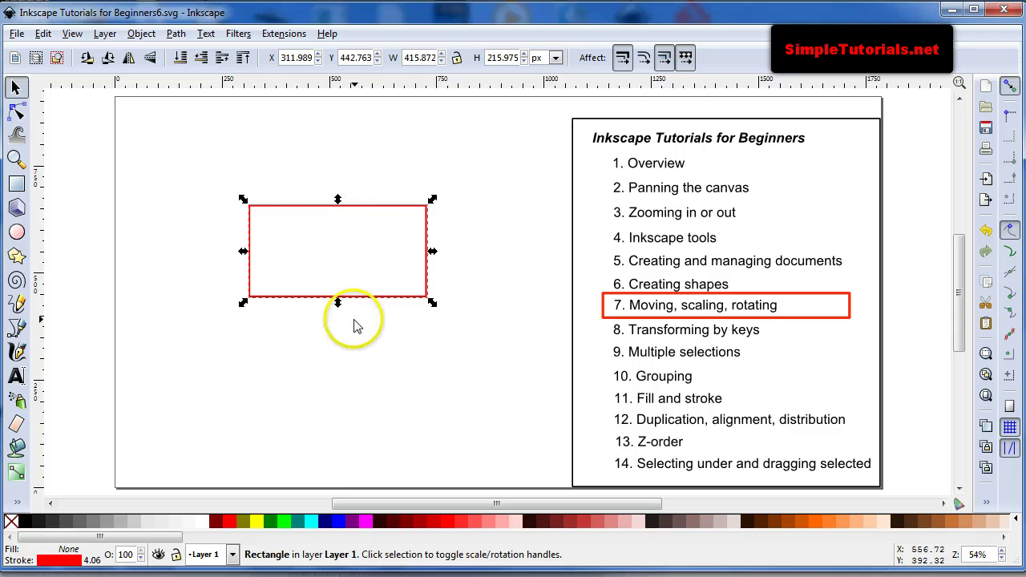
pyautogui.moveTo(357, 325); pyautogui.dragTo(257, 321)
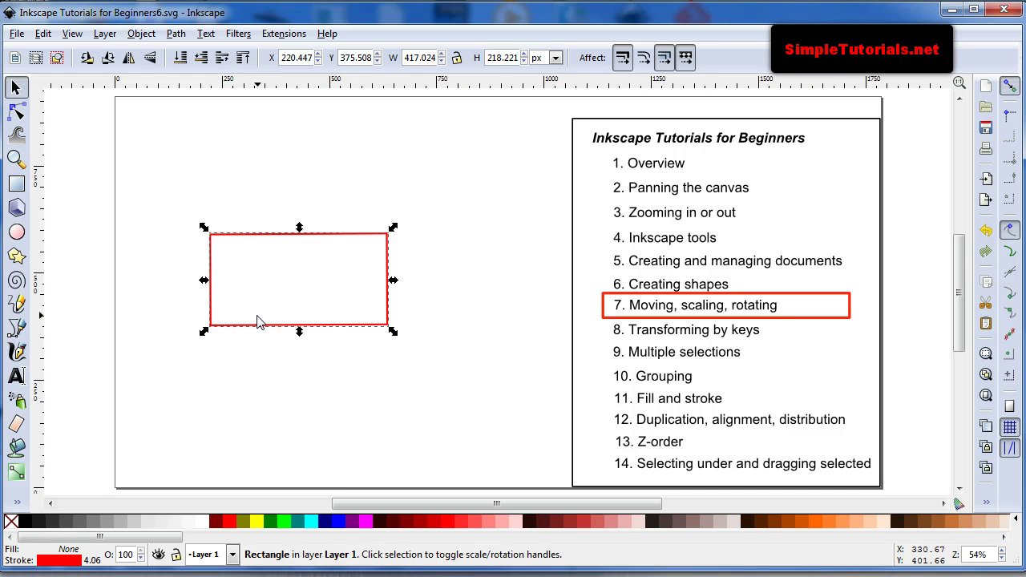
pyautogui.click(257, 320)
pyautogui.moveTo(260, 329); pyautogui.dragTo(274, 323)
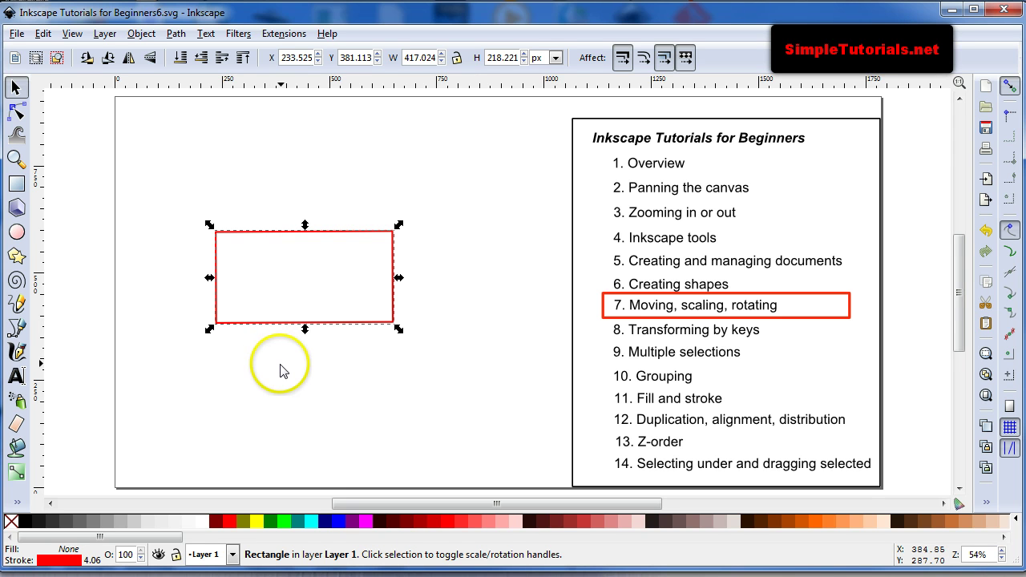
# Nudge the rectangle down, right, left and up in single arrow-key steps.
pyautogui.press('Down')
pyautogui.press('Down')
pyautogui.press('Down')
pyautogui.press('Down')
pyautogui.press('Down')
pyautogui.press('Down')
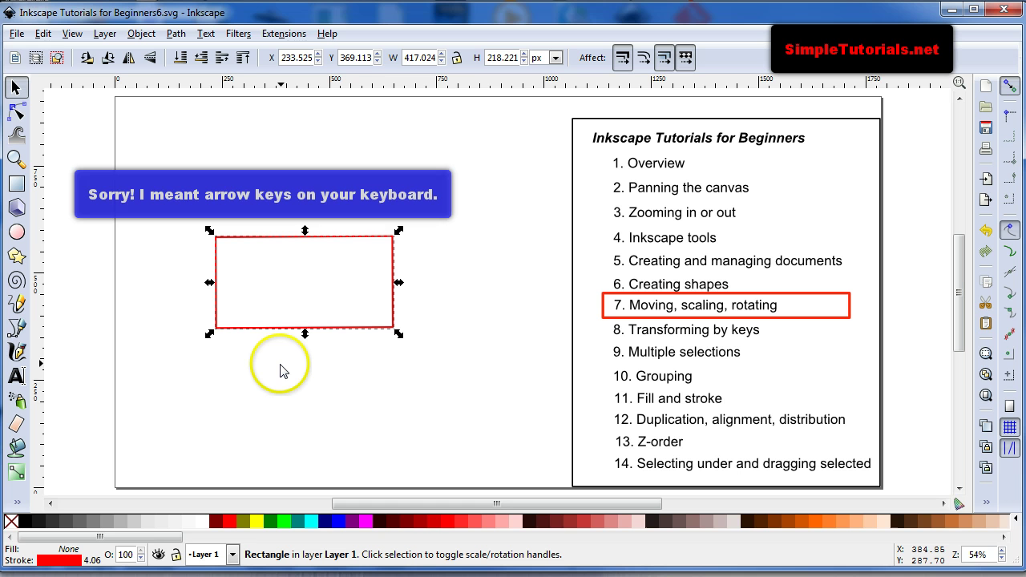
pyautogui.press('Right')
pyautogui.press('Right')
pyautogui.press('Right')
pyautogui.press('Right')
pyautogui.press('Right')
pyautogui.press('Right')
pyautogui.press('Right')
pyautogui.press('Right')
pyautogui.press('Right')
pyautogui.press('Right')
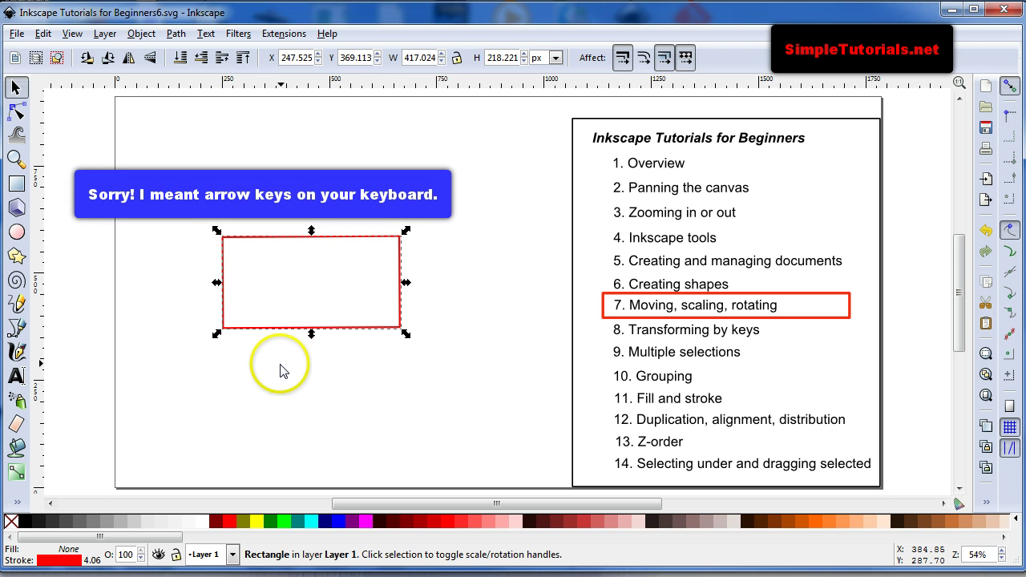
pyautogui.press('Left')
pyautogui.press('Left')
pyautogui.press('Left')
pyautogui.press('Left')
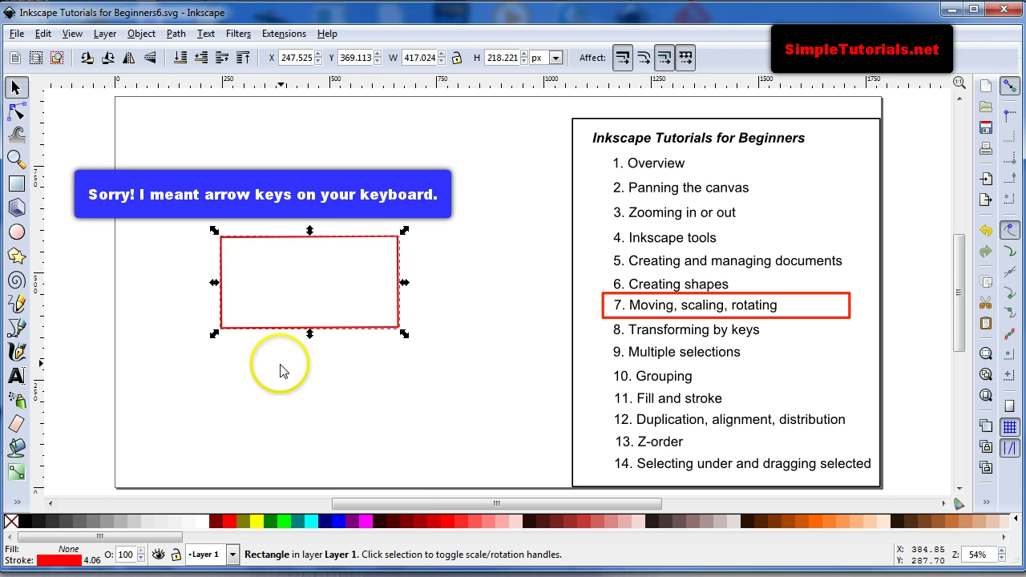
pyautogui.press('Up')
pyautogui.press('Up')
pyautogui.press('Up')
pyautogui.press('Down')
pyautogui.press('Up')
pyautogui.press('Down')
pyautogui.press('Up')
pyautogui.press('Down')
pyautogui.press('Up')
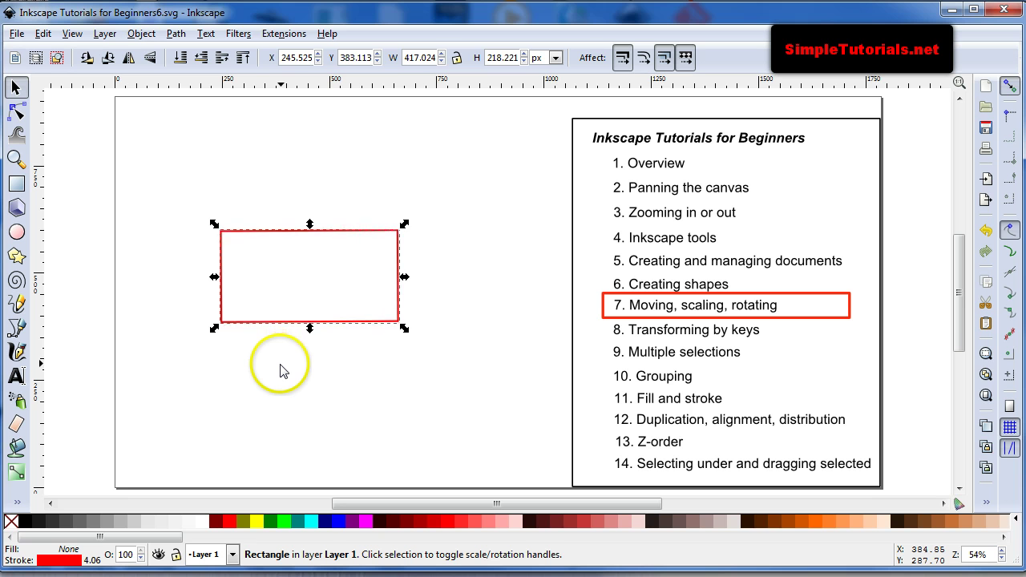
pyautogui.press('Down')
pyautogui.press('Down')
pyautogui.press('Down')
pyautogui.press('Down')
pyautogui.press('Down')
pyautogui.press('Down')
pyautogui.press('Down')
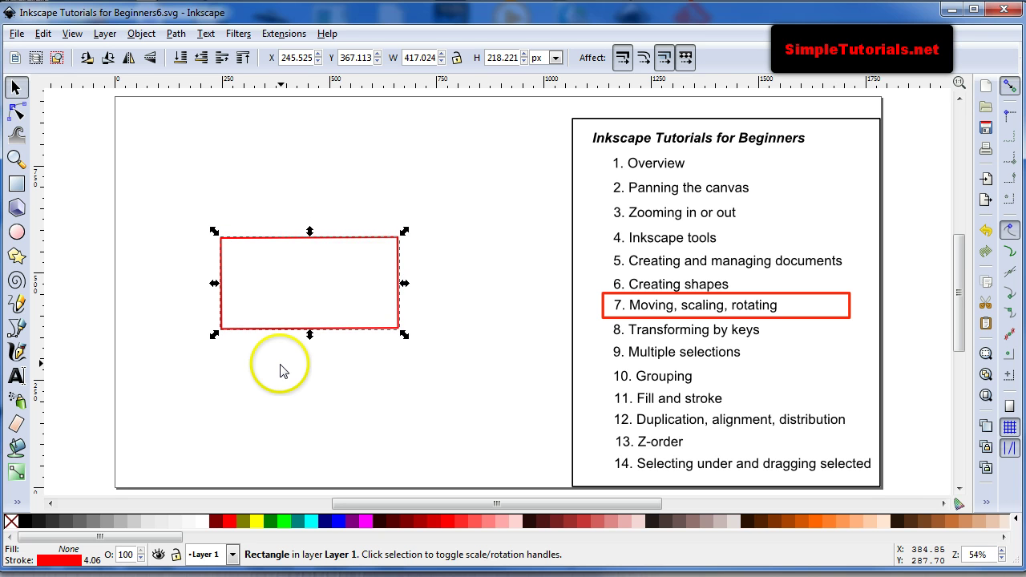
pyautogui.press('Up')
pyautogui.press('Up')
pyautogui.press('Up')
pyautogui.press('Up')
pyautogui.press('Up')
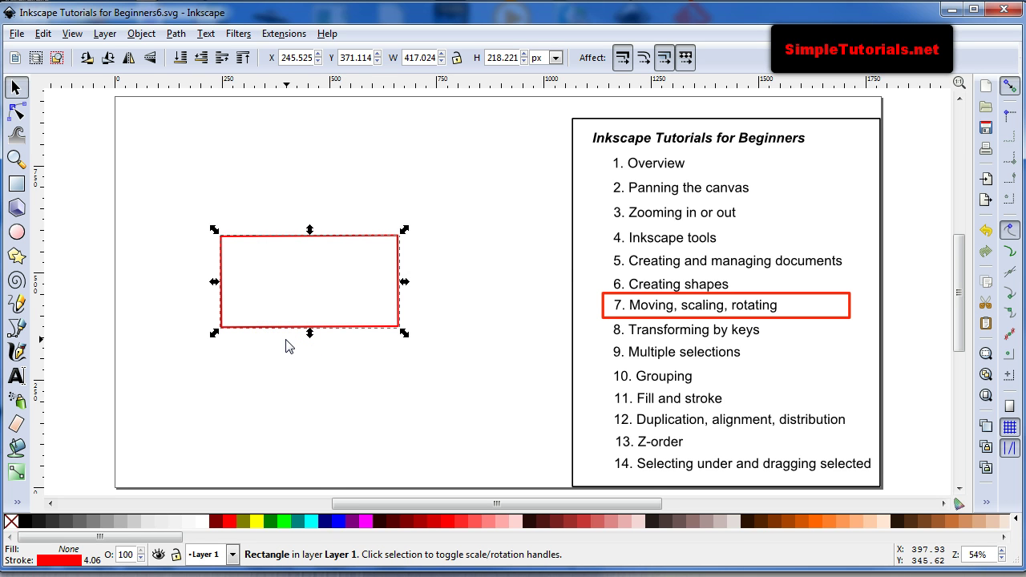
pyautogui.click(285, 238)
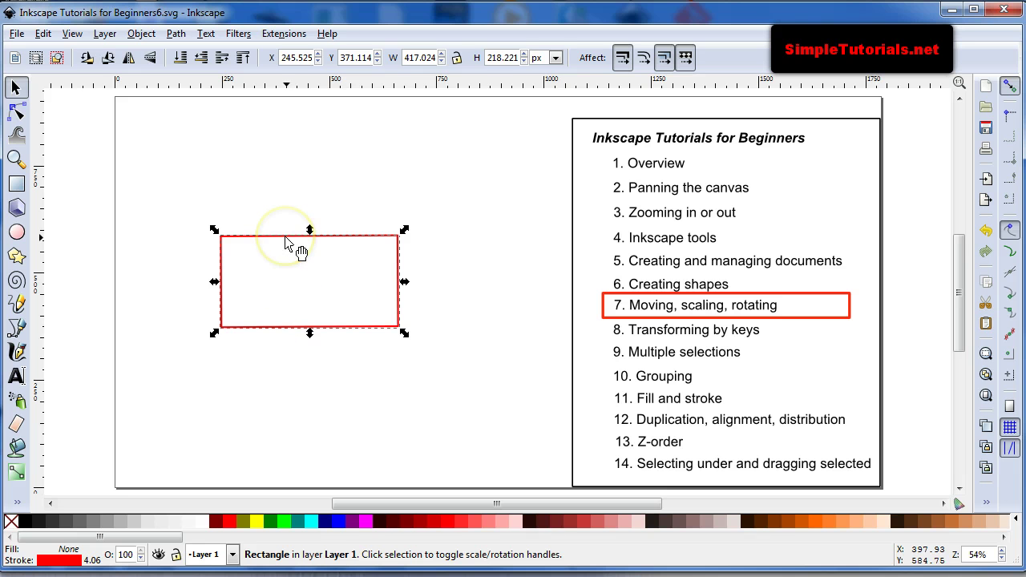
pyautogui.click(293, 270)
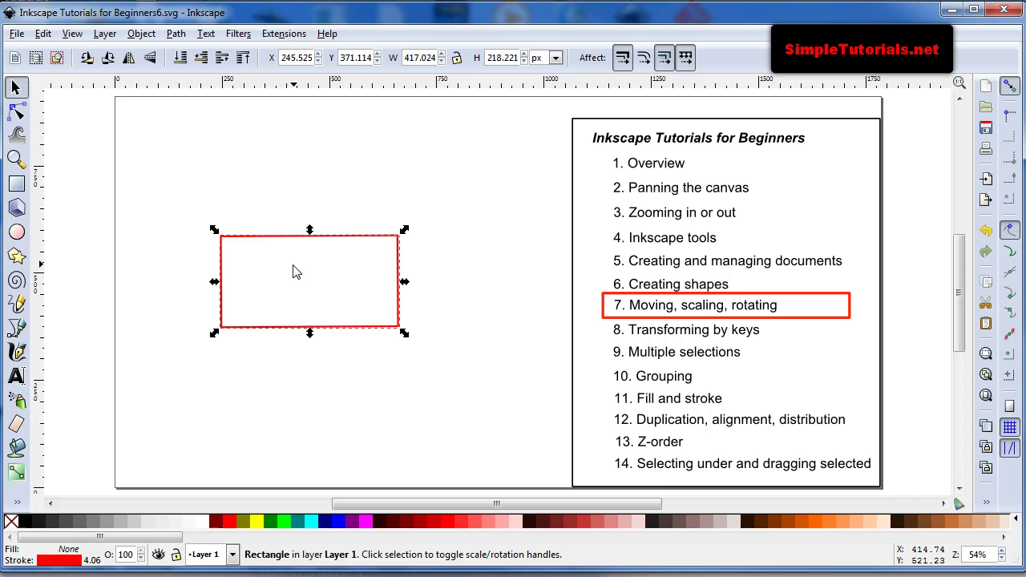
pyautogui.press('Right')
pyautogui.press('Left')
pyautogui.click(303, 268)
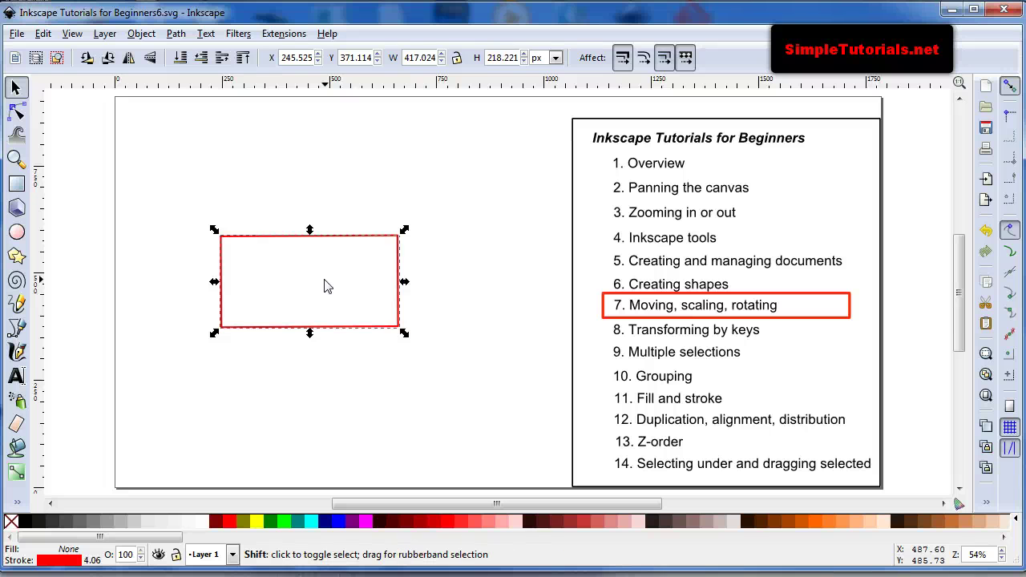
# Shift the rectangle right and left in 20 px steps, then undo back to X 311.989, Y 442.763.
pyautogui.hotkey('shift', 'Right')
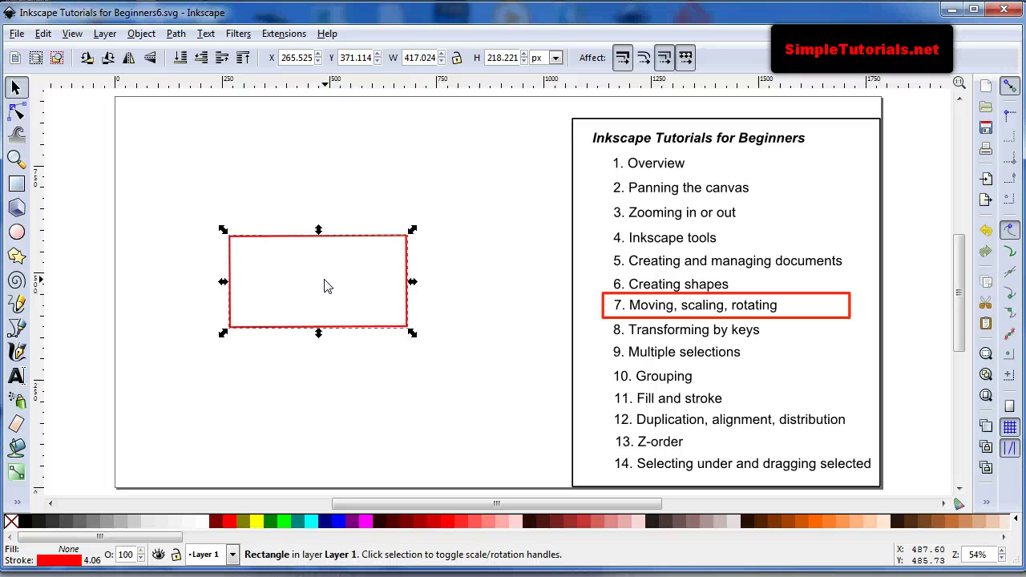
pyautogui.hotkey('shift', 'Left')
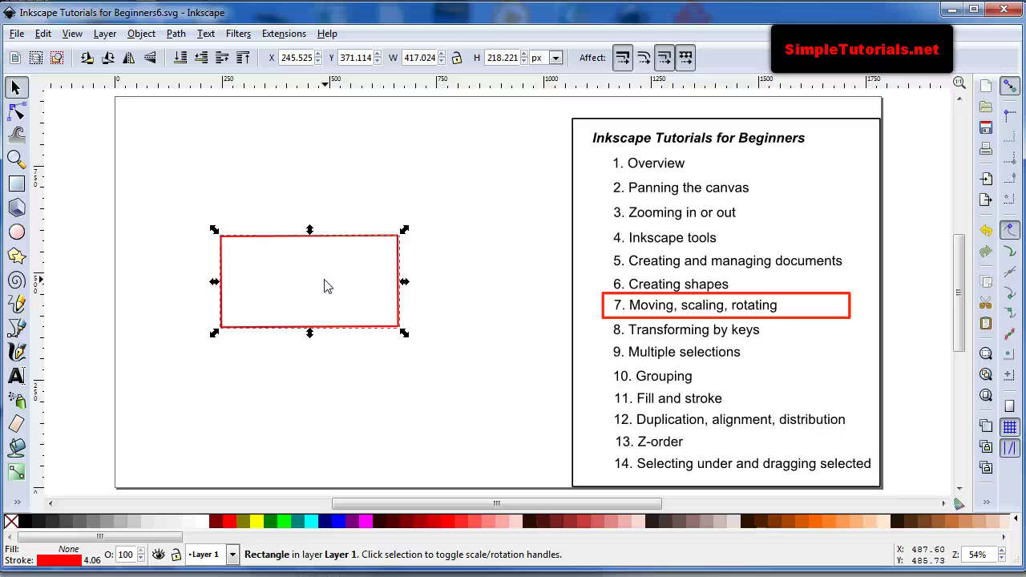
pyautogui.press('shift')
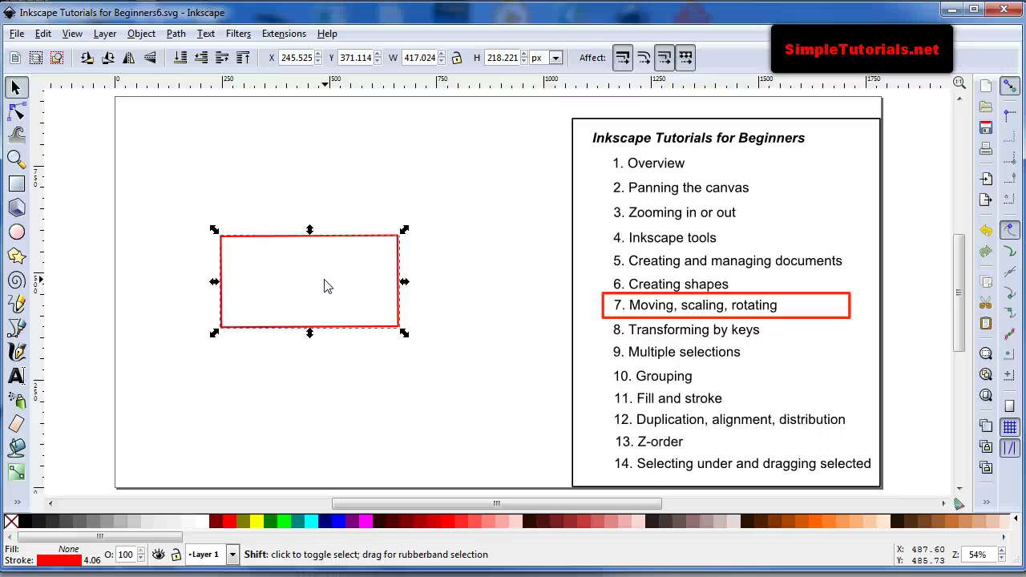
pyautogui.hotkey('shift', 'Right')
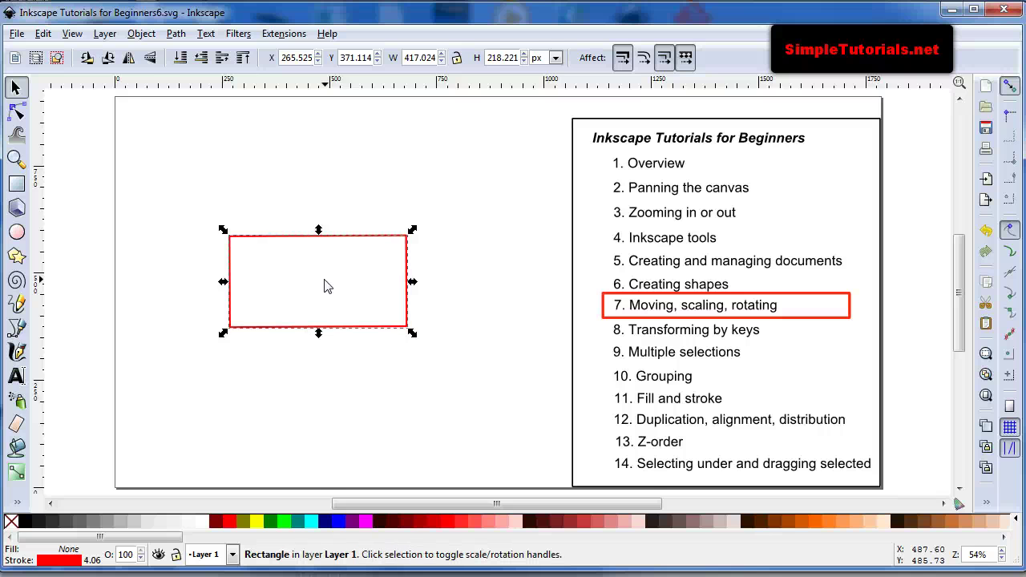
pyautogui.hotkey('shift', 'Left')
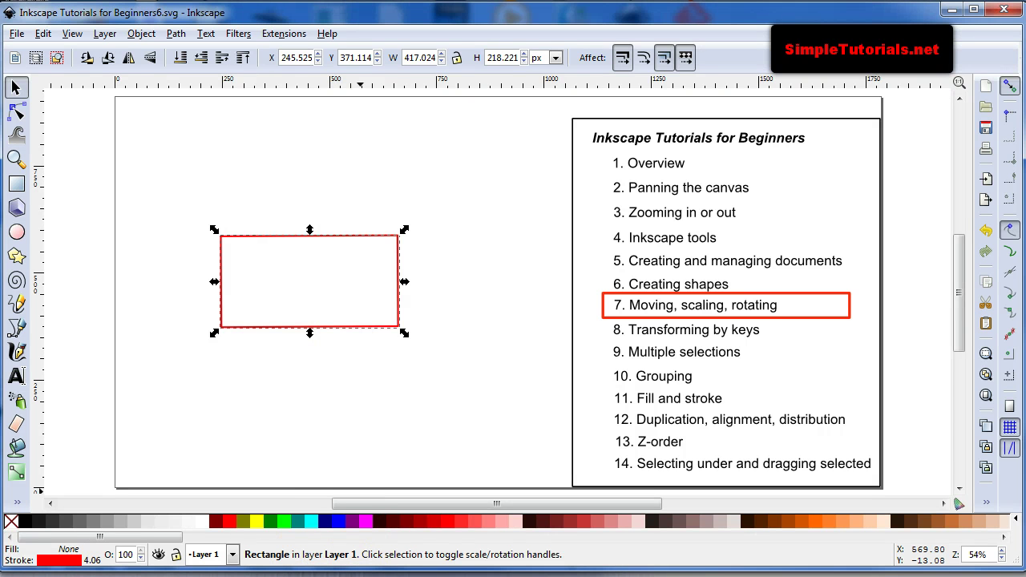
pyautogui.hotkey('ctrl', 'z')
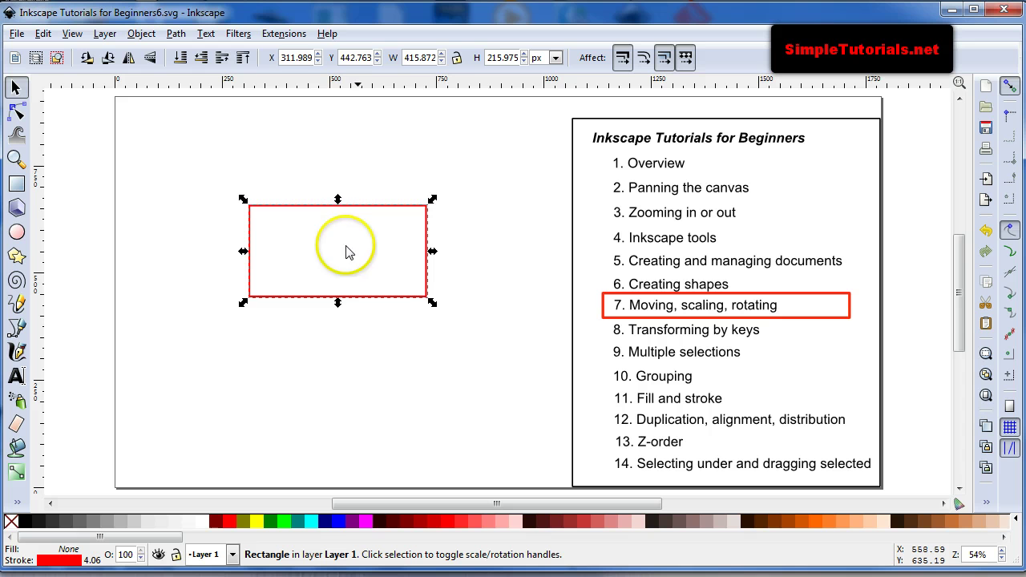
# Rotate the rectangle about its centre in 15° steps through upright, ending level again.
pyautogui.click(391, 210)
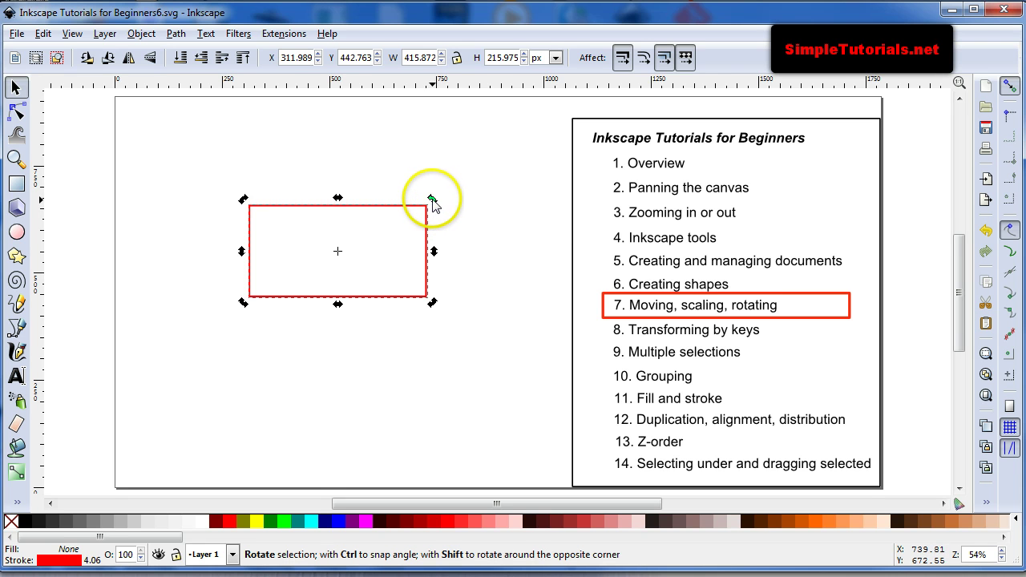
pyautogui.moveTo(433, 201)
pyautogui.mouseDown()
pyautogui.moveTo(437, 229)
pyautogui.moveTo(442, 184)
pyautogui.moveTo(446, 220)
pyautogui.moveTo(443, 198)
pyautogui.mouseUp()
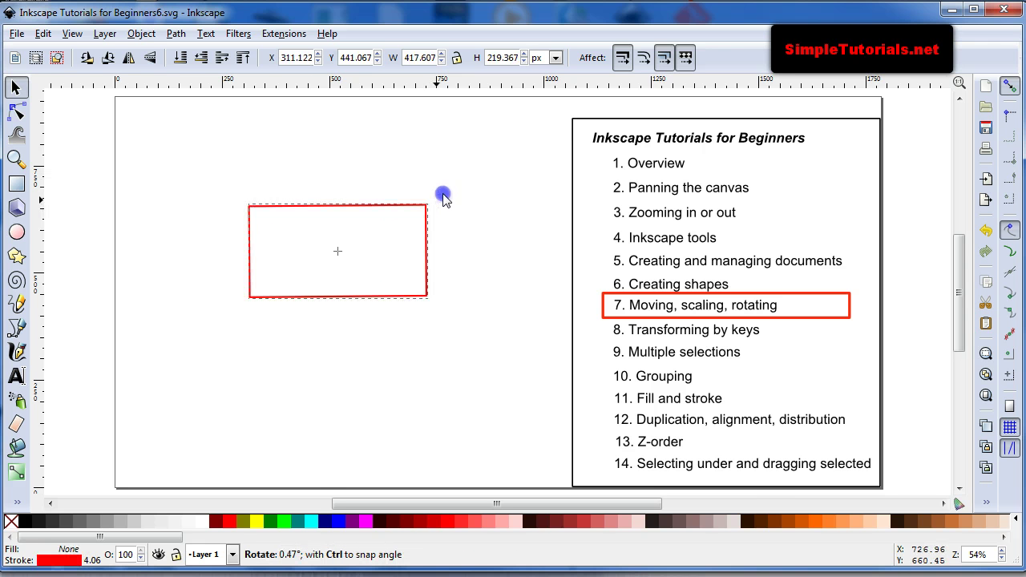
pyautogui.moveTo(444, 198); pyautogui.dragTo(340, 153)
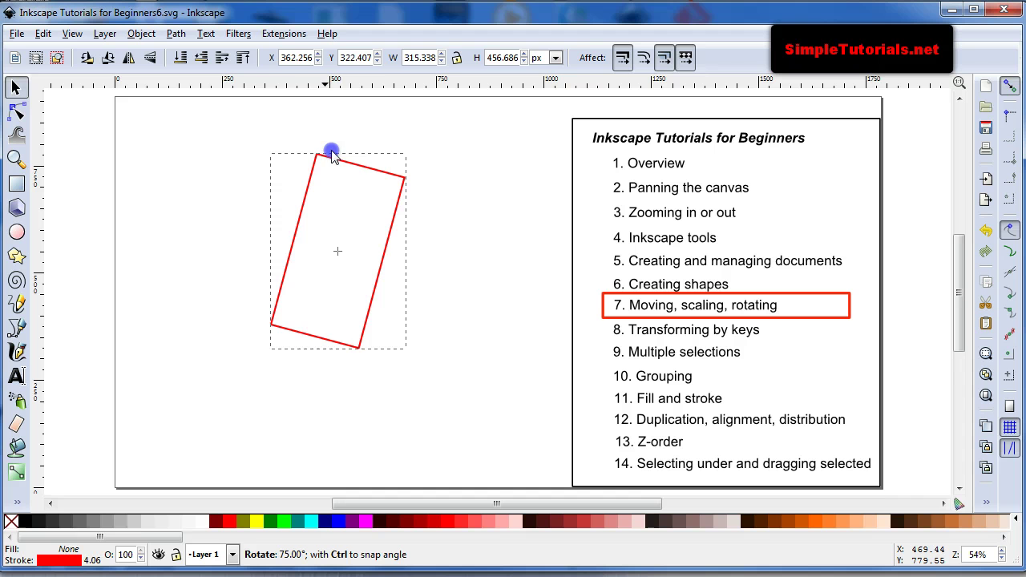
pyautogui.moveTo(312, 152)
pyautogui.mouseDown()
pyautogui.moveTo(303, 152)
pyautogui.moveTo(345, 166)
pyautogui.moveTo(409, 229)
pyautogui.moveTo(413, 213)
pyautogui.mouseUp()
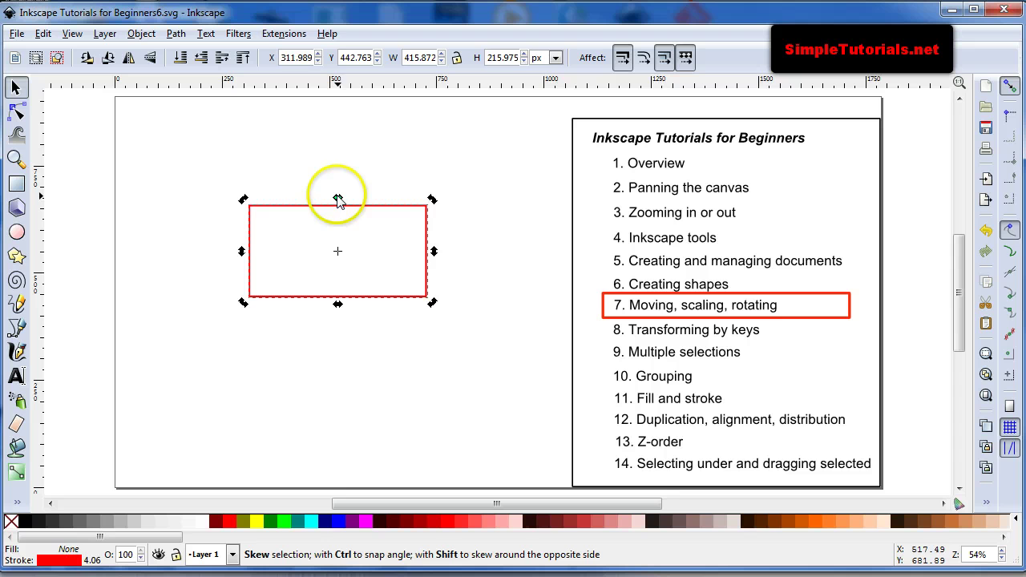
pyautogui.moveTo(338, 201)
pyautogui.mouseDown()
pyautogui.moveTo(353, 203)
pyautogui.moveTo(329, 203)
pyautogui.moveTo(385, 209)
pyautogui.moveTo(304, 209)
pyautogui.moveTo(339, 207)
pyautogui.mouseUp()
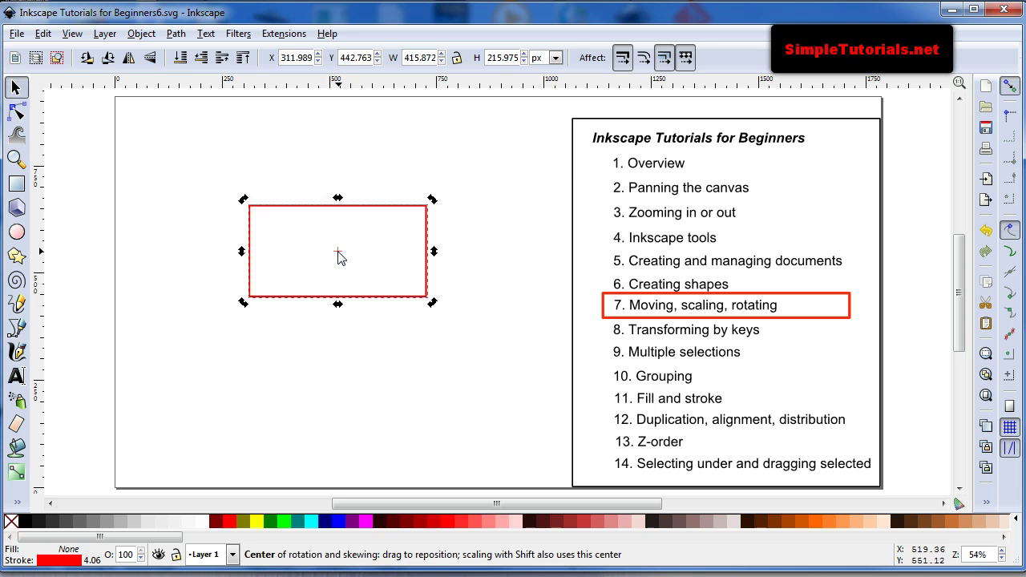
# Put the rotation centre on the rectangle's top-left corner and turn it slightly clockwise about it.
pyautogui.moveTo(333, 250); pyautogui.dragTo(319, 246)
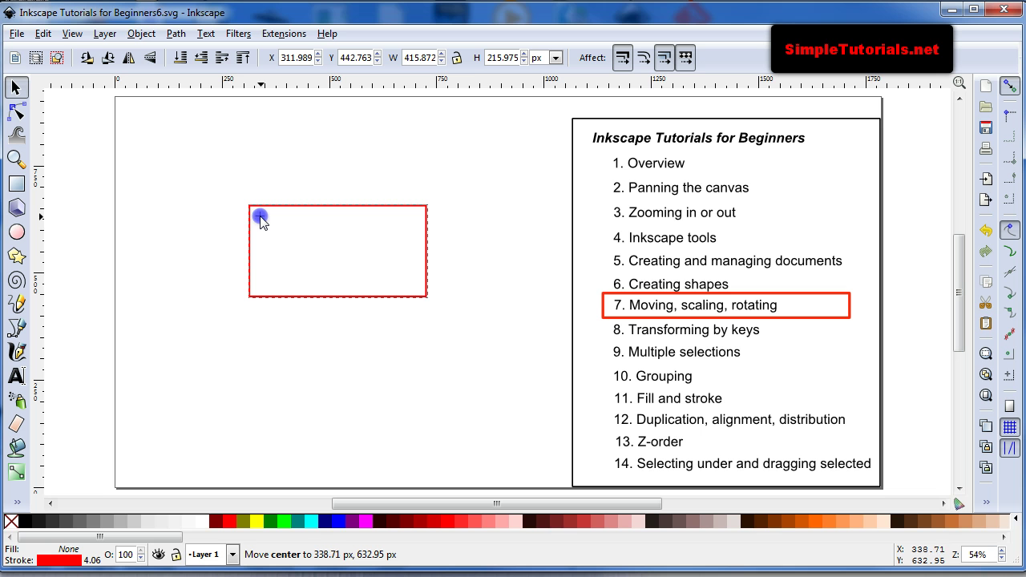
pyautogui.moveTo(260, 216); pyautogui.dragTo(261, 216)
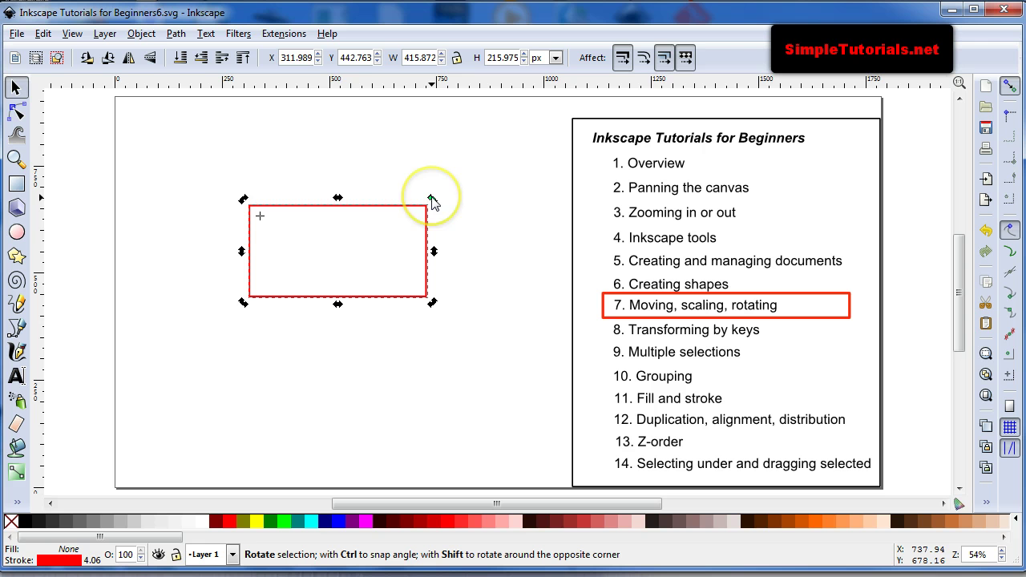
pyautogui.moveTo(431, 198)
pyautogui.mouseDown()
pyautogui.moveTo(444, 208)
pyautogui.moveTo(438, 268)
pyautogui.moveTo(333, 333)
pyautogui.moveTo(409, 258)
pyautogui.moveTo(414, 173)
pyautogui.moveTo(419, 199)
pyautogui.moveTo(431, 202)
pyautogui.mouseUp()
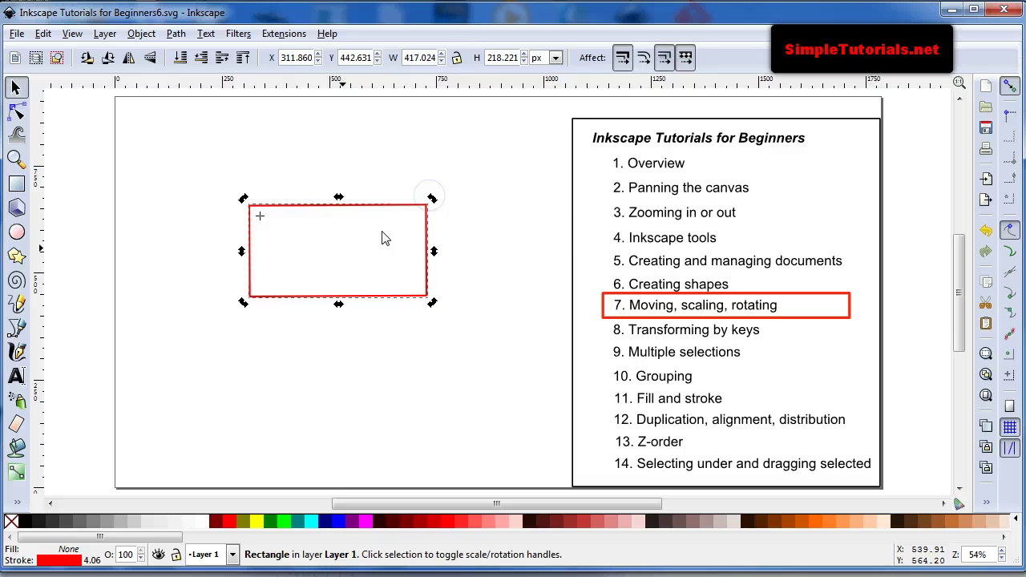
# Draw a wide flat ellipse above the rectangle and a tall narrow one down into it.
pyautogui.click(16, 232)
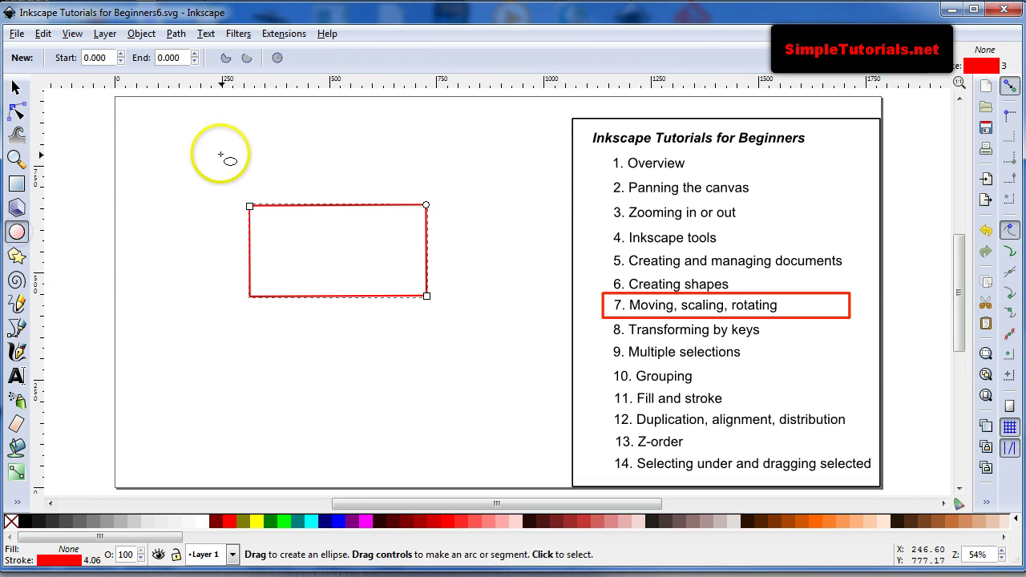
pyautogui.moveTo(236, 153); pyautogui.dragTo(402, 181)
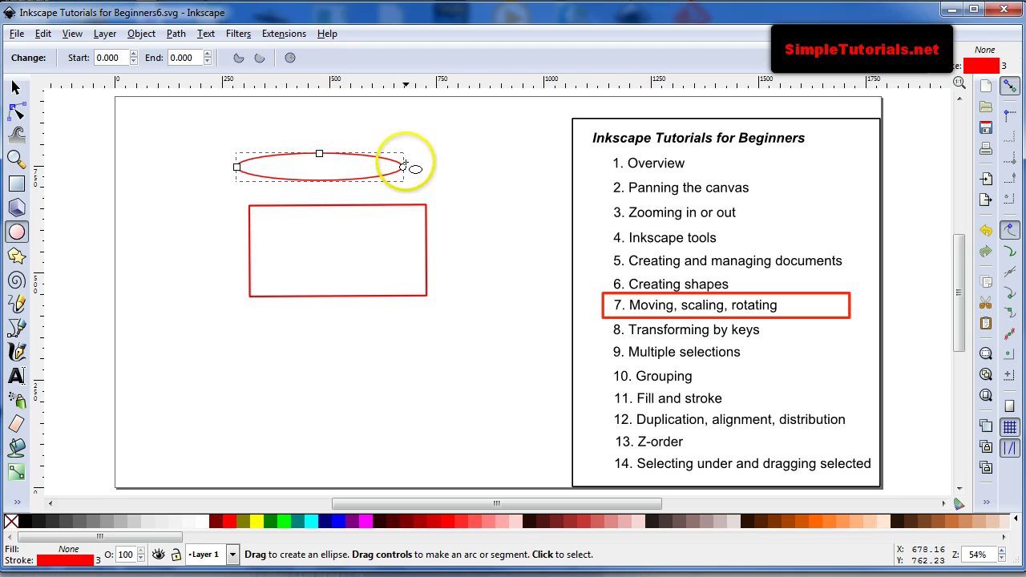
pyautogui.moveTo(384, 164); pyautogui.dragTo(403, 276)
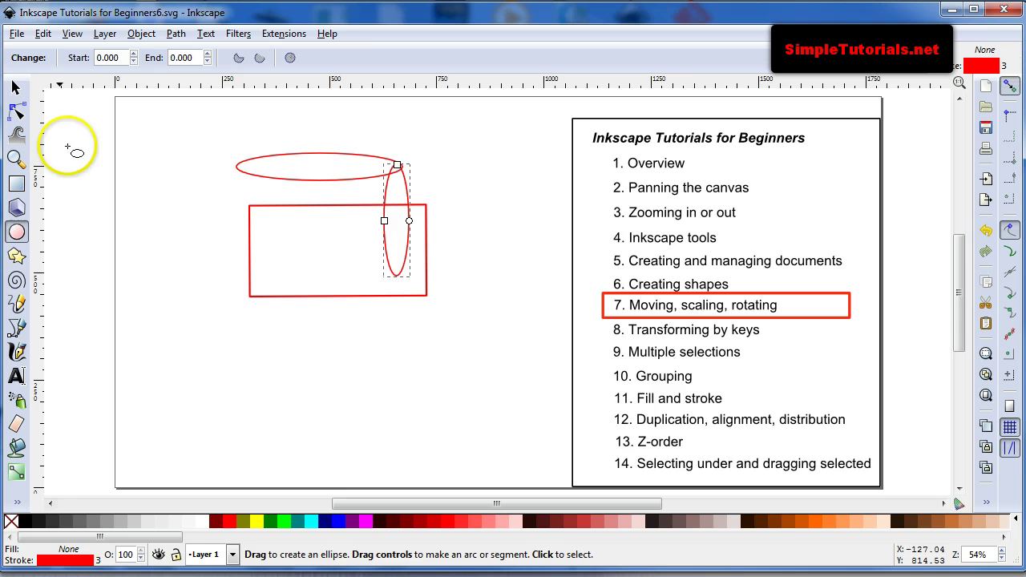
# Select both ellipses and rotate them together about a quarter turn.
pyautogui.click(15, 87)
pyautogui.click(318, 180)
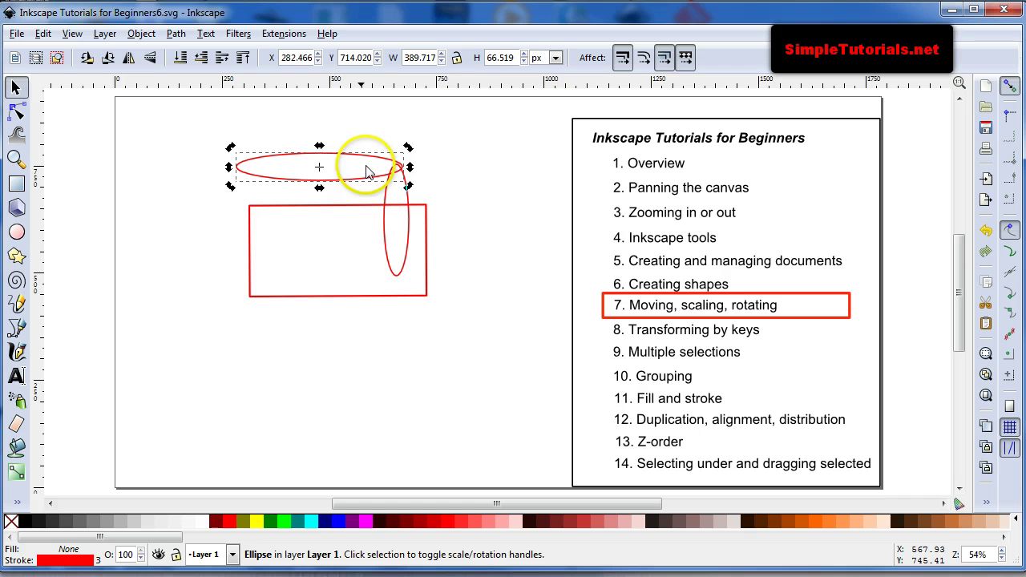
pyautogui.keyDown('shift'); pyautogui.click(400, 210); pyautogui.keyUp('shift')
pyautogui.click(400, 210)
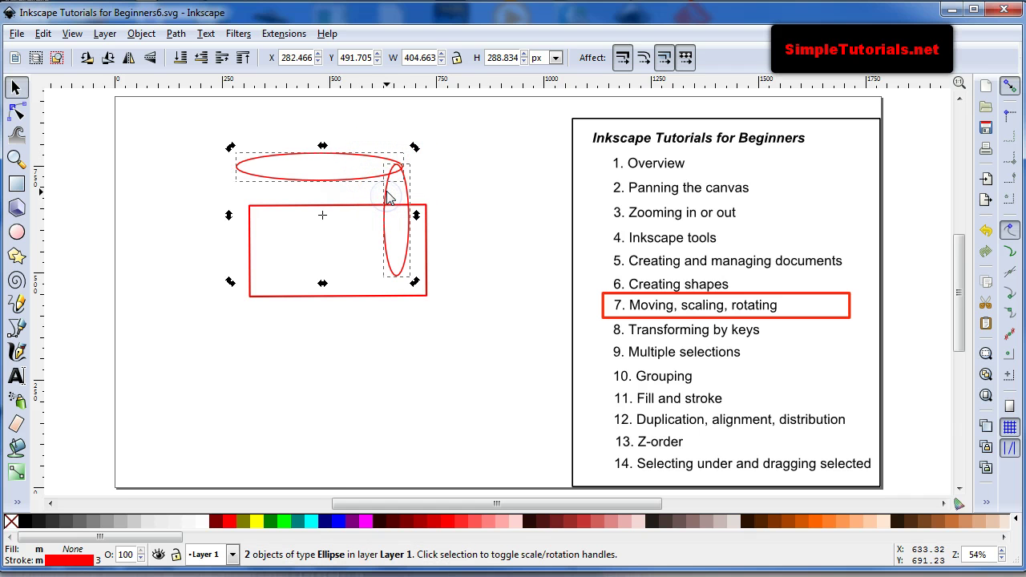
pyautogui.moveTo(415, 149); pyautogui.dragTo(385, 284)
pyautogui.click(406, 156)
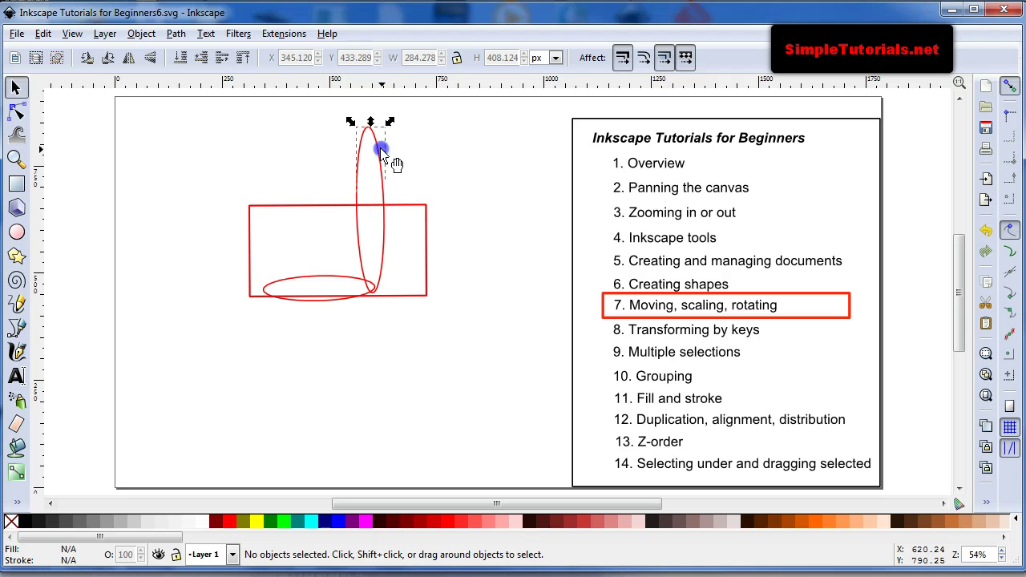
# Set the tall ellipse's rotation centre near its top and rotate it around that end.
pyautogui.click(381, 151)
pyautogui.click(371, 201)
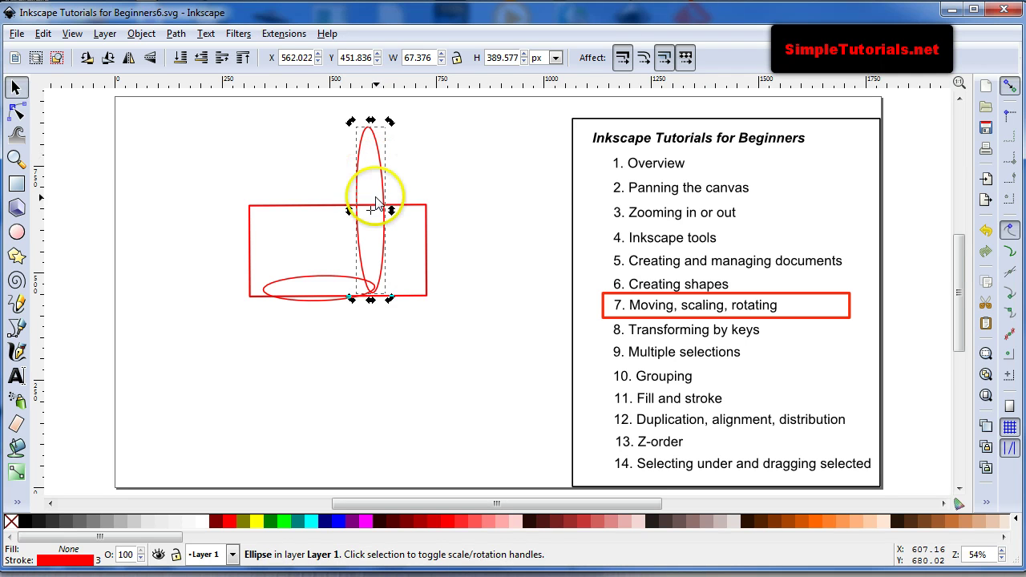
pyautogui.moveTo(371, 211); pyautogui.dragTo(372, 203)
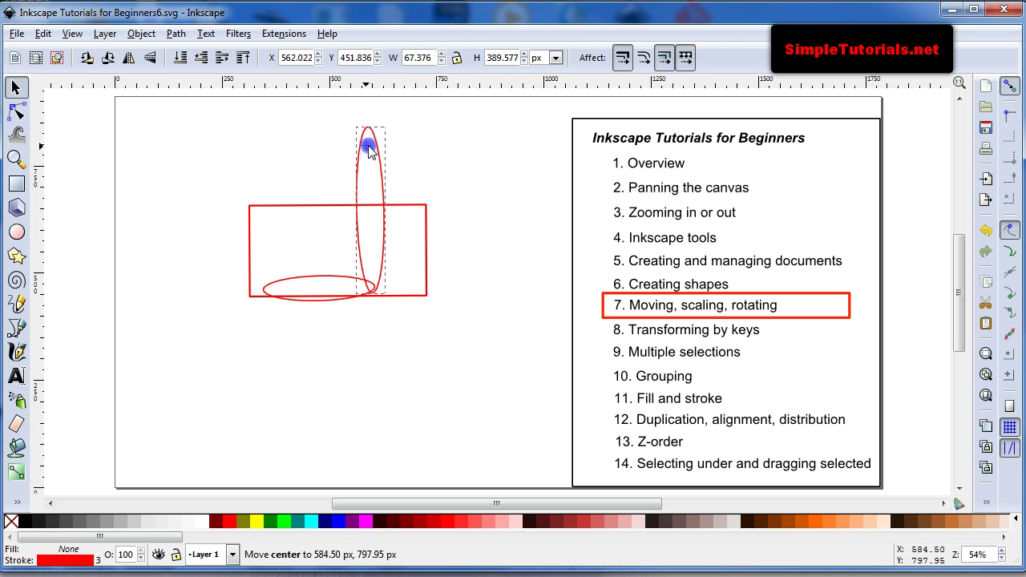
pyautogui.moveTo(369, 148); pyautogui.dragTo(372, 153)
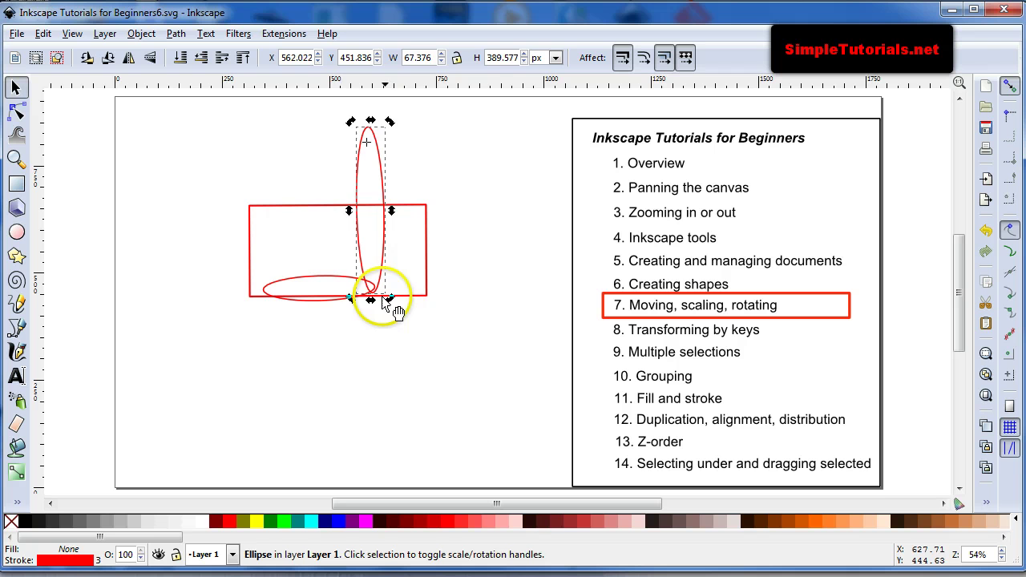
pyautogui.moveTo(391, 301)
pyautogui.mouseDown()
pyautogui.moveTo(307, 286)
pyautogui.moveTo(405, 293)
pyautogui.moveTo(384, 297)
pyautogui.mouseUp()
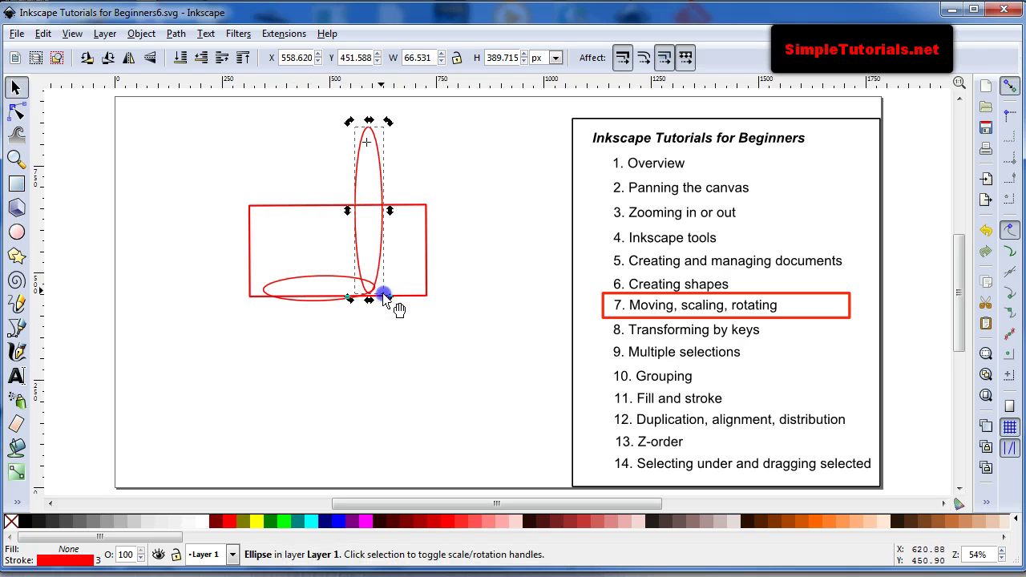
# Rotate both ellipses slightly together, then reselect the pair.
pyautogui.keyDown('shift'); pyautogui.click(333, 278); pyautogui.keyUp('shift')
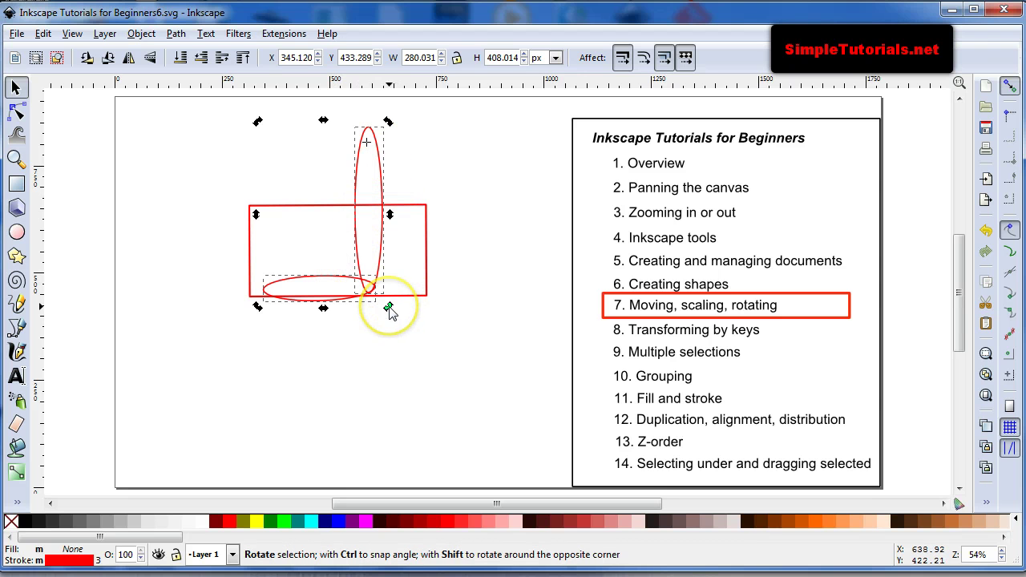
pyautogui.moveTo(388, 307)
pyautogui.mouseDown()
pyautogui.moveTo(275, 284)
pyautogui.moveTo(389, 309)
pyautogui.mouseUp()
pyautogui.click(340, 336)
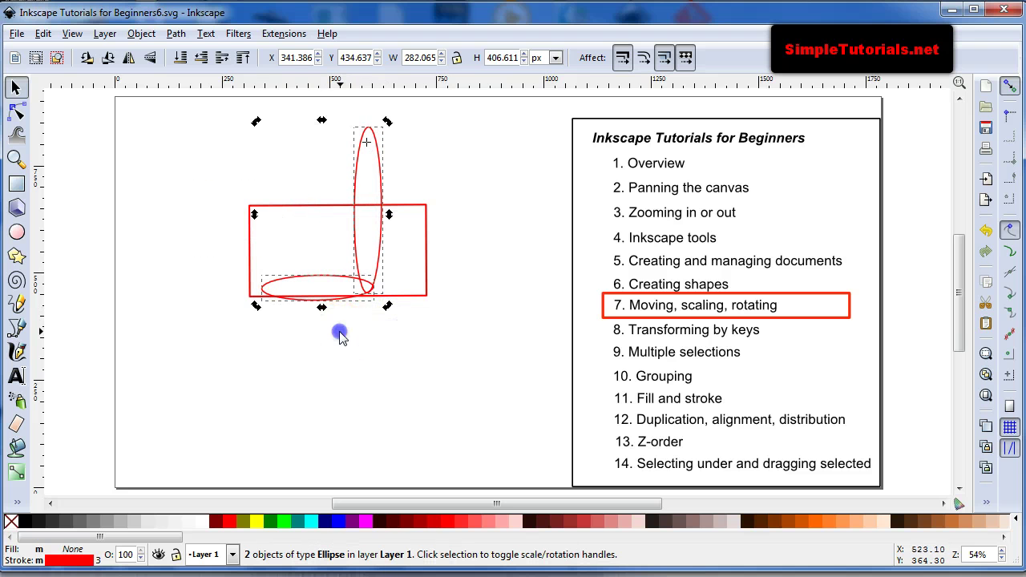
pyautogui.click(330, 277)
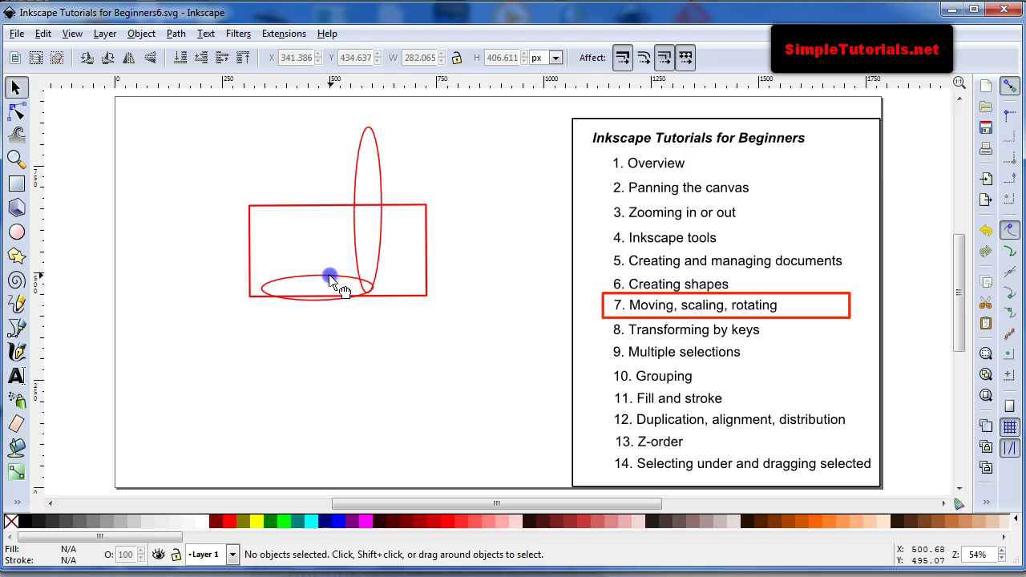
pyautogui.keyDown('shift'); pyautogui.click(353, 238); pyautogui.keyUp('shift')
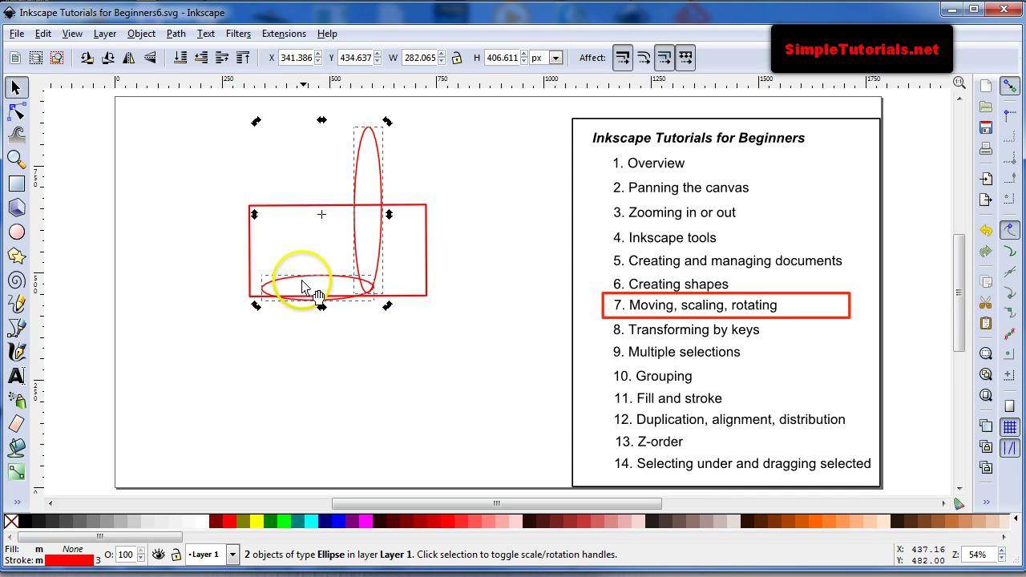
# Shift the wide ellipse's rotation centre right and tilt it around that point.
pyautogui.click(327, 241)
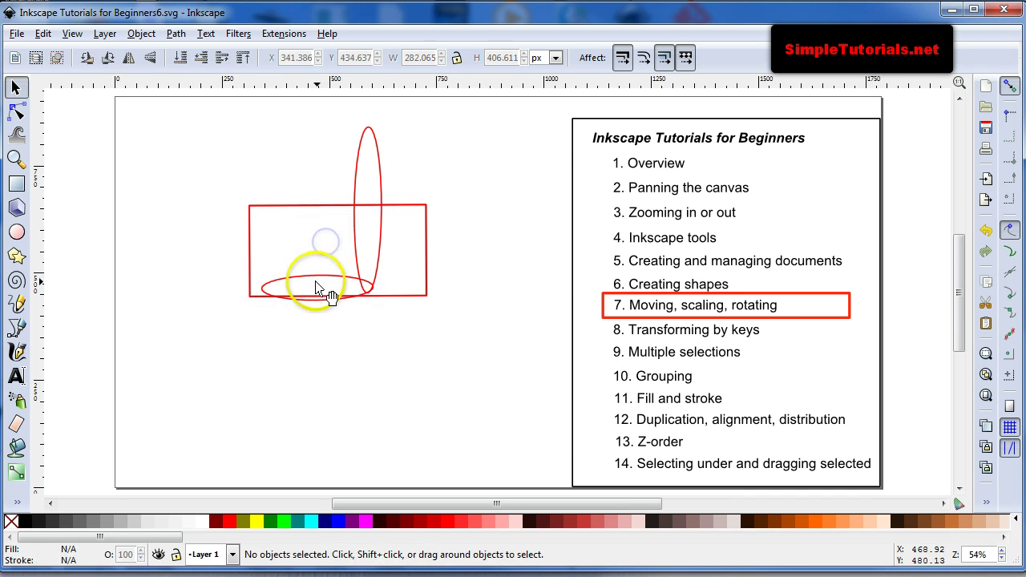
pyautogui.click(317, 278)
pyautogui.click(311, 281)
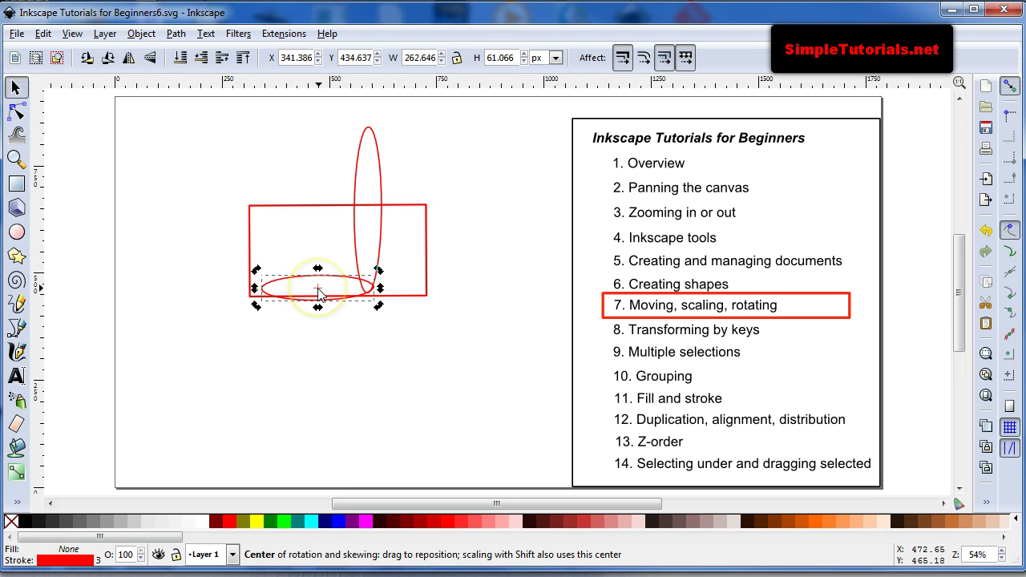
pyautogui.moveTo(317, 286); pyautogui.dragTo(366, 286)
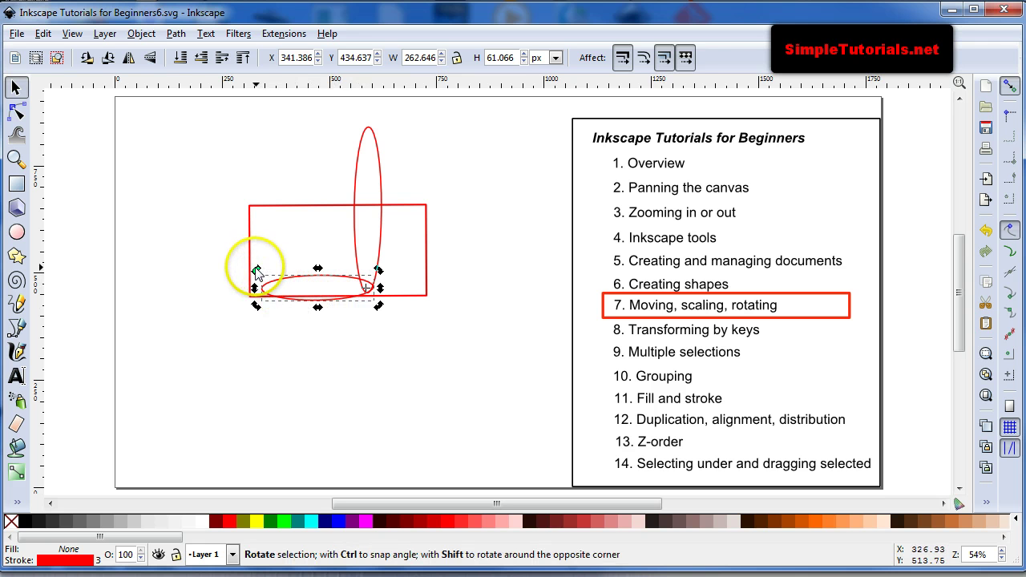
pyautogui.moveTo(258, 270)
pyautogui.mouseDown()
pyautogui.moveTo(304, 229)
pyautogui.moveTo(274, 279)
pyautogui.moveTo(275, 268)
pyautogui.mouseUp()
pyautogui.click(274, 344)
# Rotate both ellipses together by about 8° and deselect them.
pyautogui.click(297, 276)
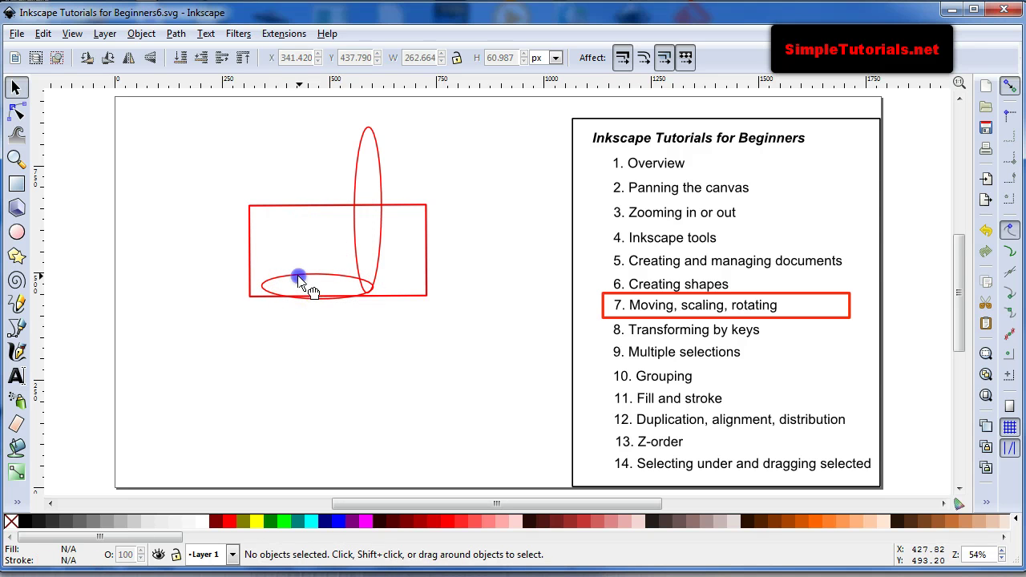
pyautogui.keyDown('shift'); pyautogui.click(355, 201); pyautogui.keyUp('shift')
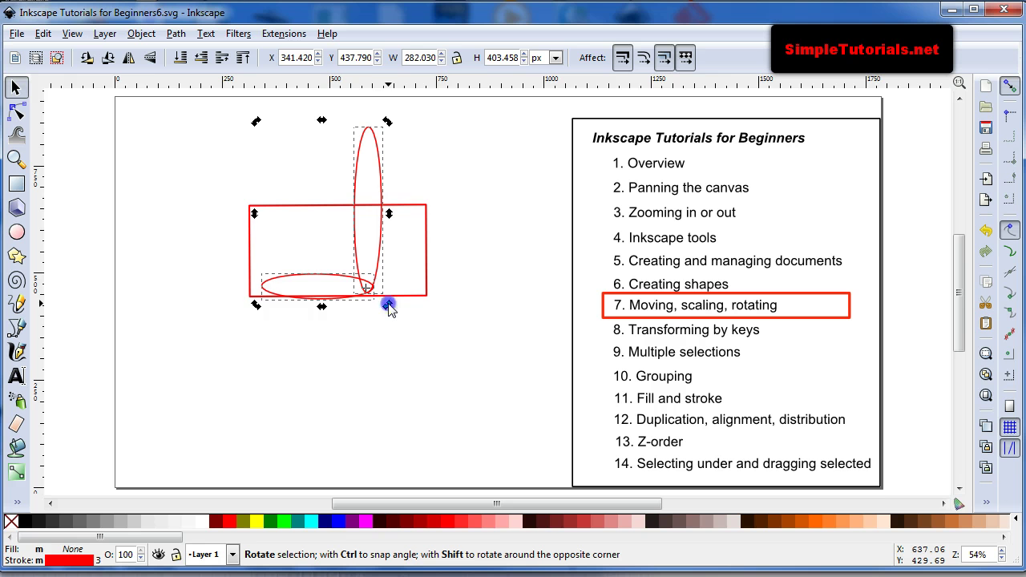
pyautogui.moveTo(388, 308)
pyautogui.mouseDown()
pyautogui.moveTo(369, 314)
pyautogui.moveTo(383, 306)
pyautogui.mouseUp()
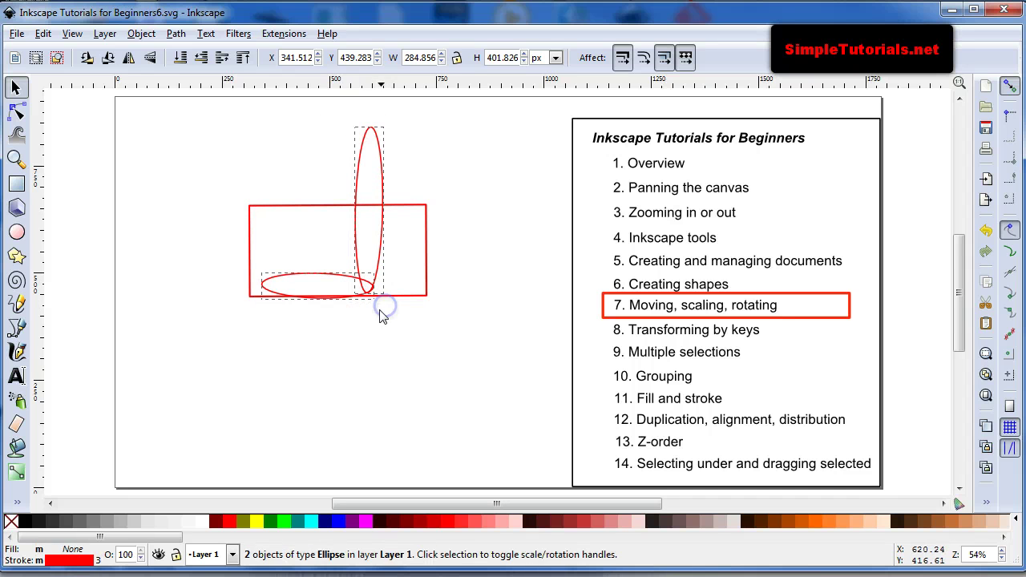
pyautogui.click(201, 230)
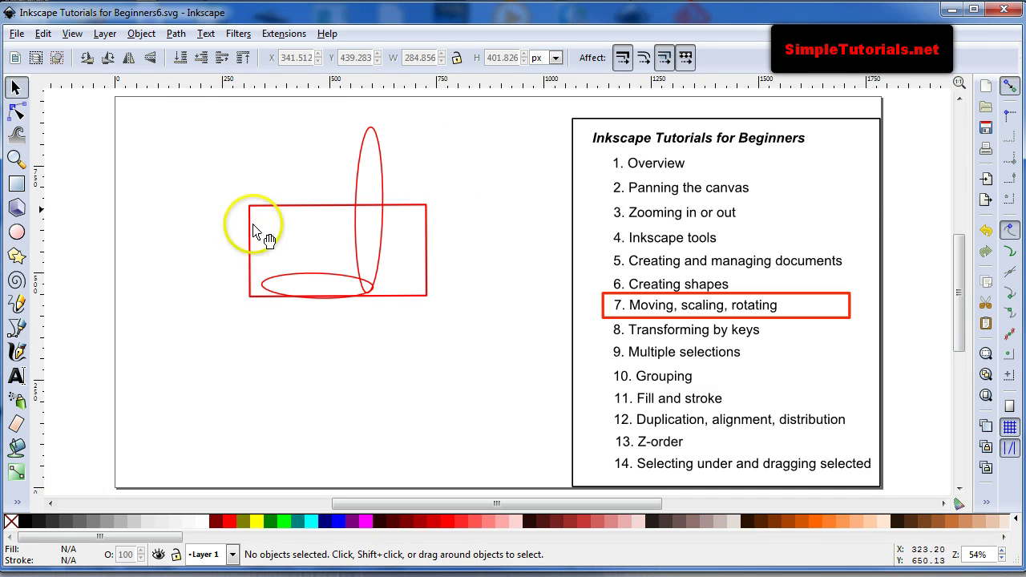
# Open Object > Transform on its Move tab and select the red rectangle.
pyautogui.click(176, 33)
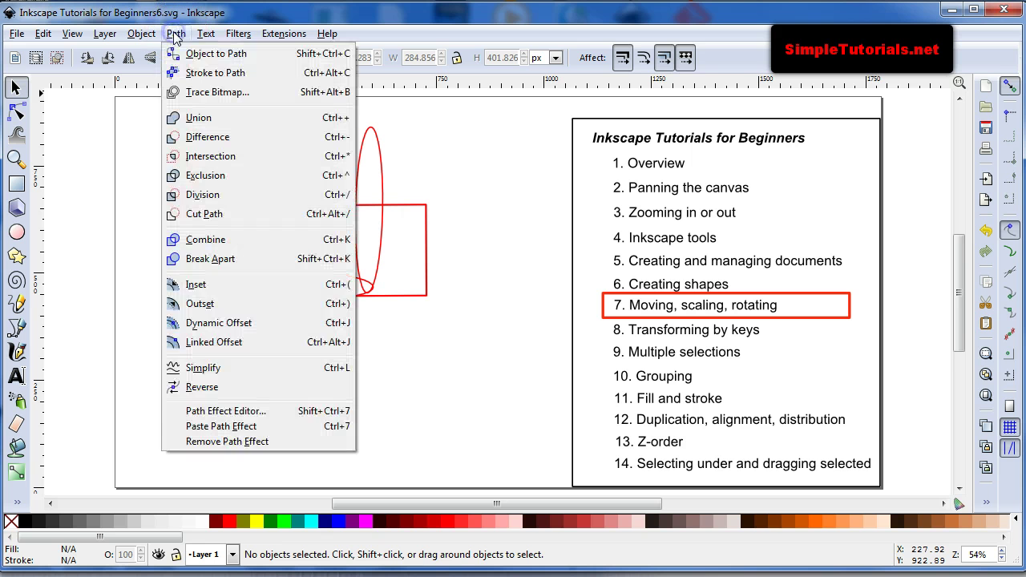
pyautogui.click(141, 34)
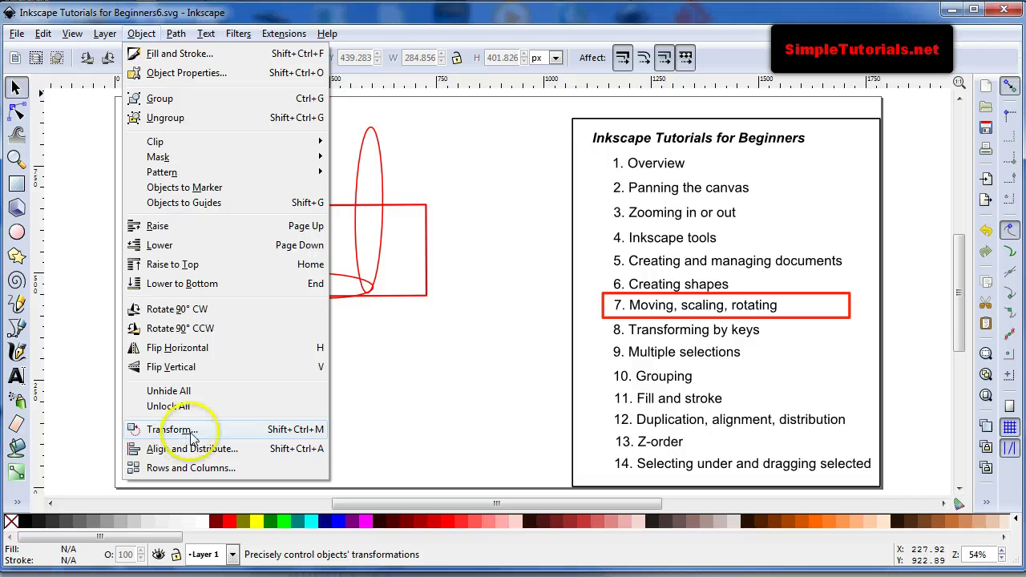
pyautogui.click(185, 431)
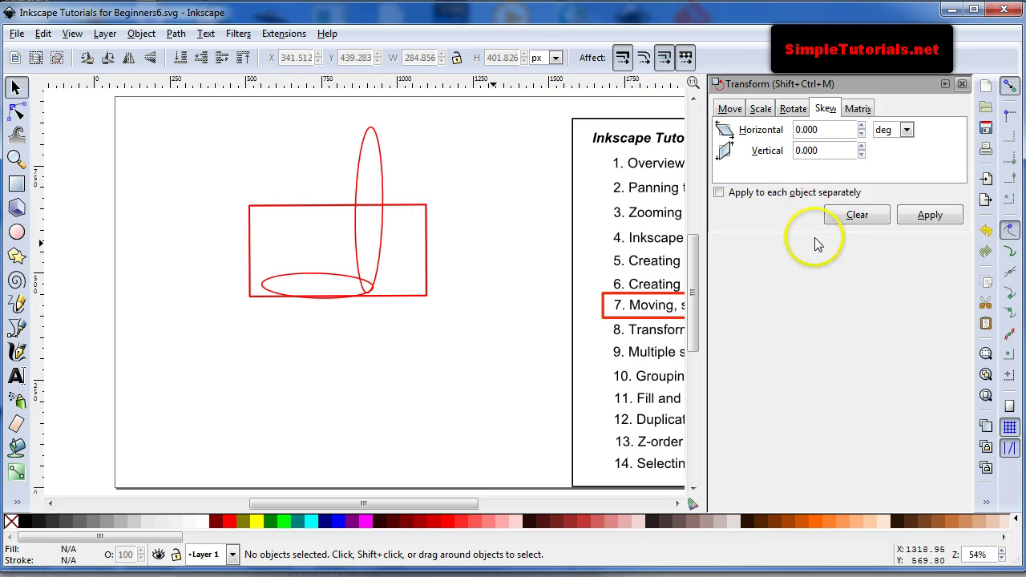
pyautogui.click(729, 109)
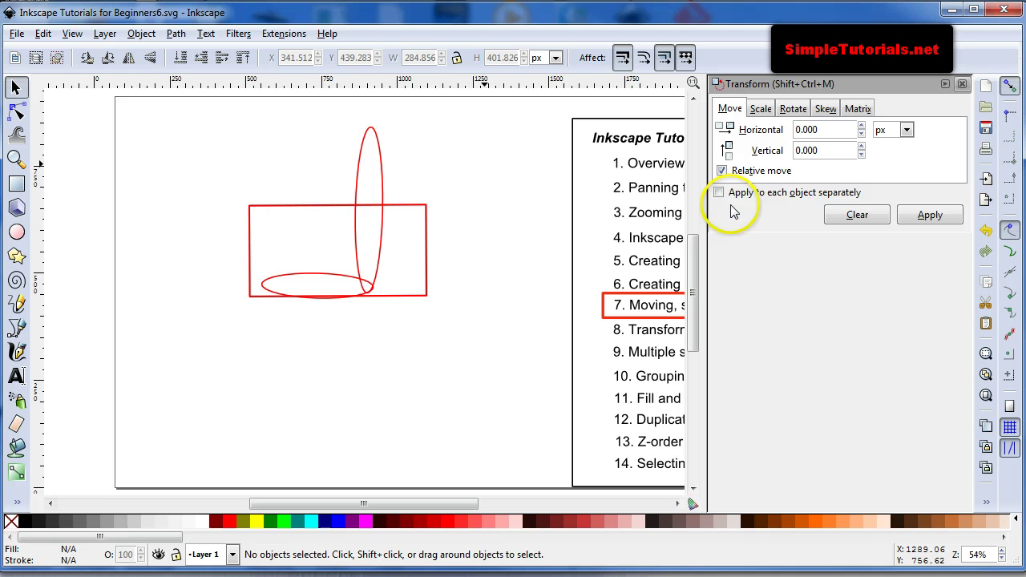
pyautogui.click(312, 207)
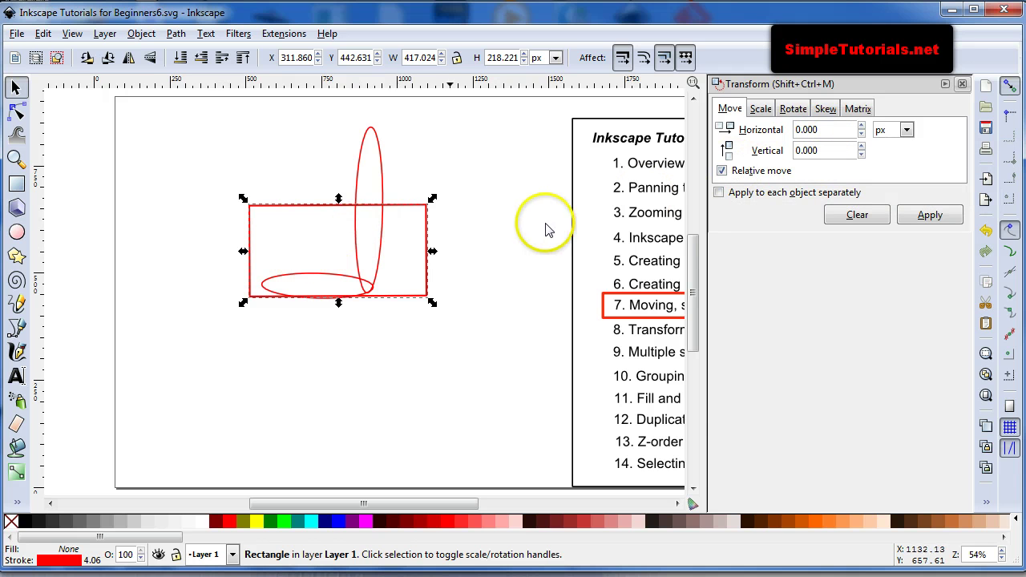
# Apply a relative 50 px horizontal move, then apply again with a -50 px vertical offset added.
pyautogui.doubleClick(801, 129)
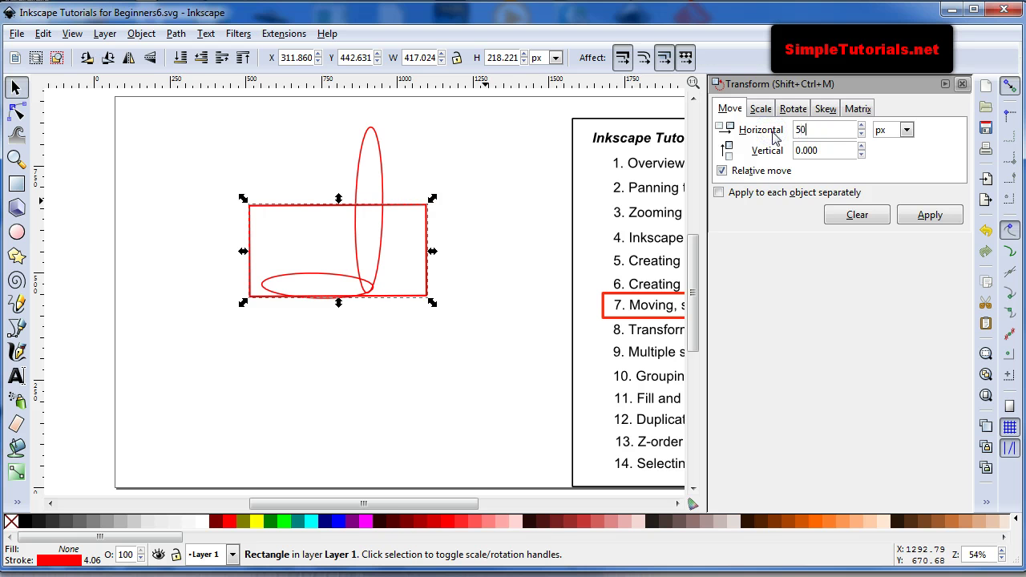
pyautogui.click(929, 215)
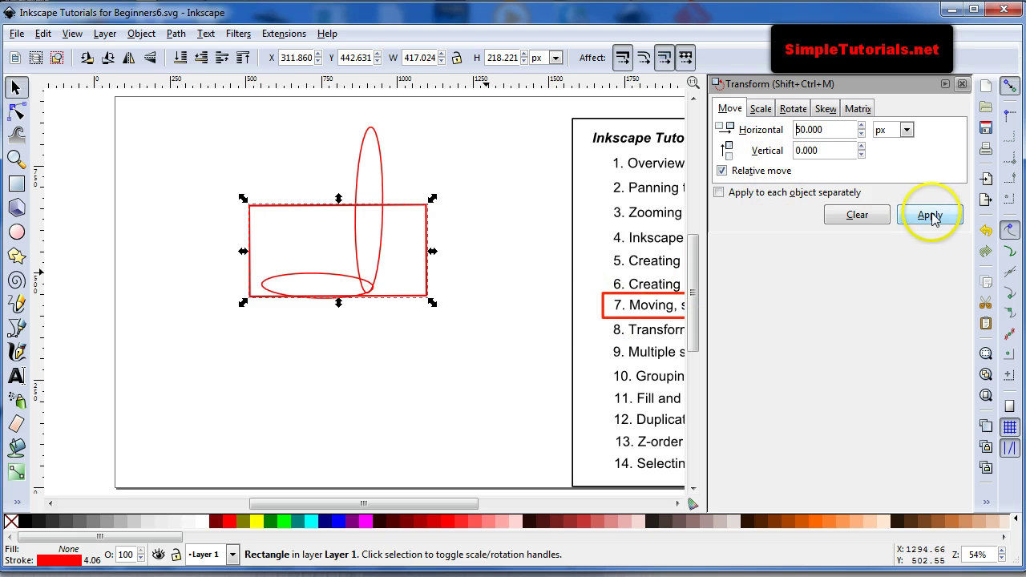
pyautogui.click(929, 216)
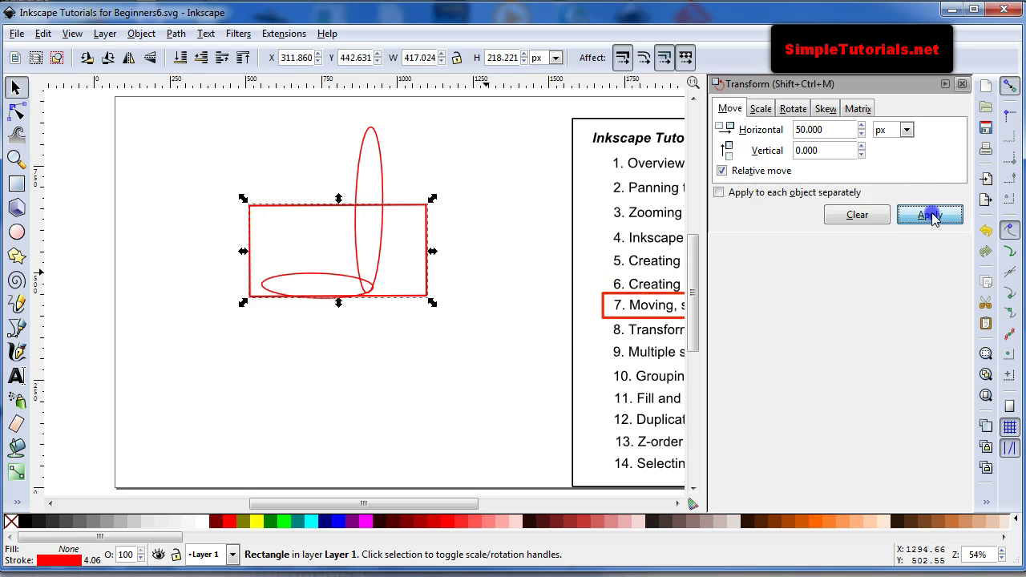
pyautogui.doubleClick(834, 133)
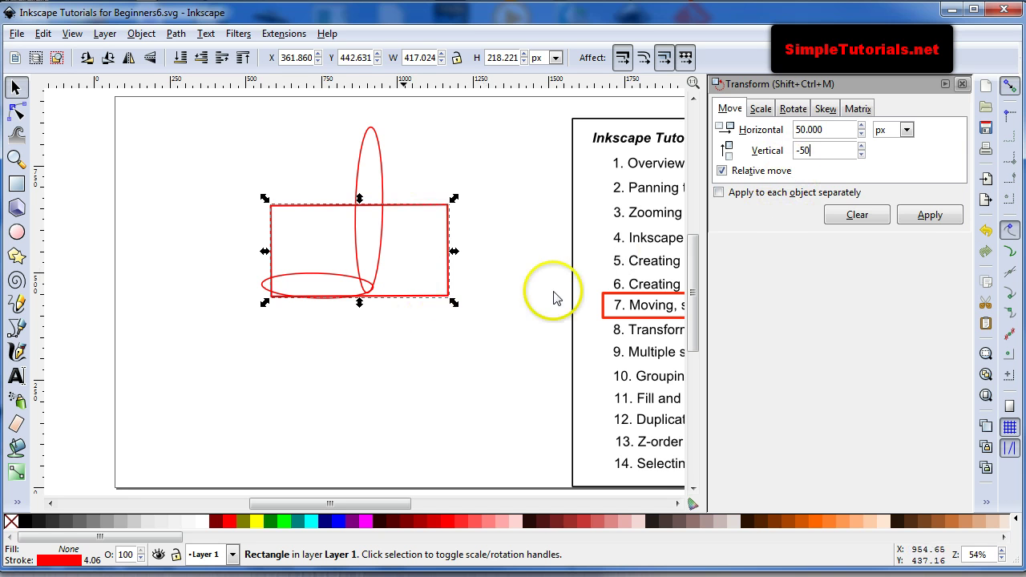
pyautogui.click(923, 216)
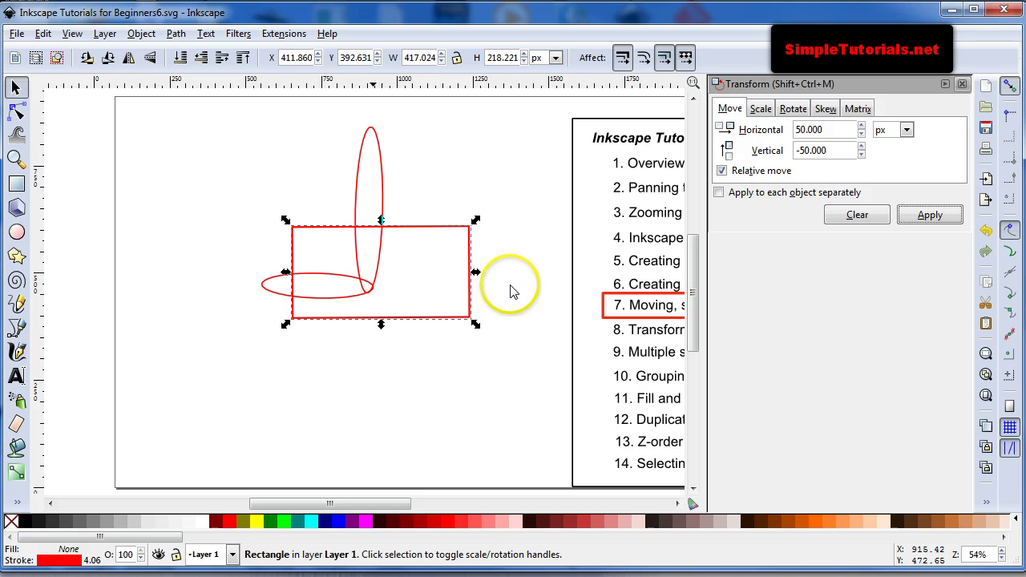
# Move the red rectangle with an absolute move to Horizontal 0, Vertical 0, the page's bottom-left corner.
pyautogui.click(721, 170)
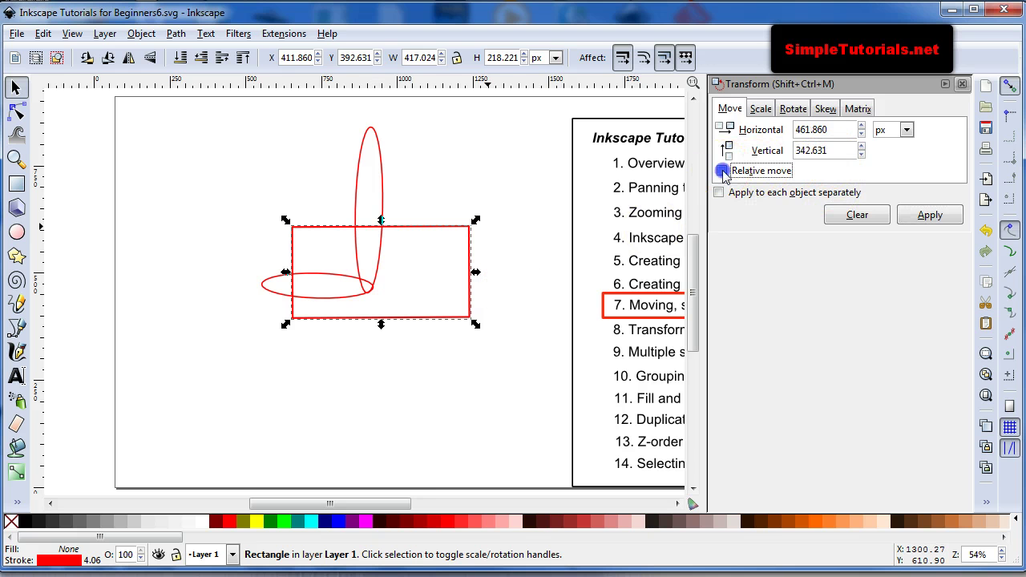
pyautogui.click(755, 128)
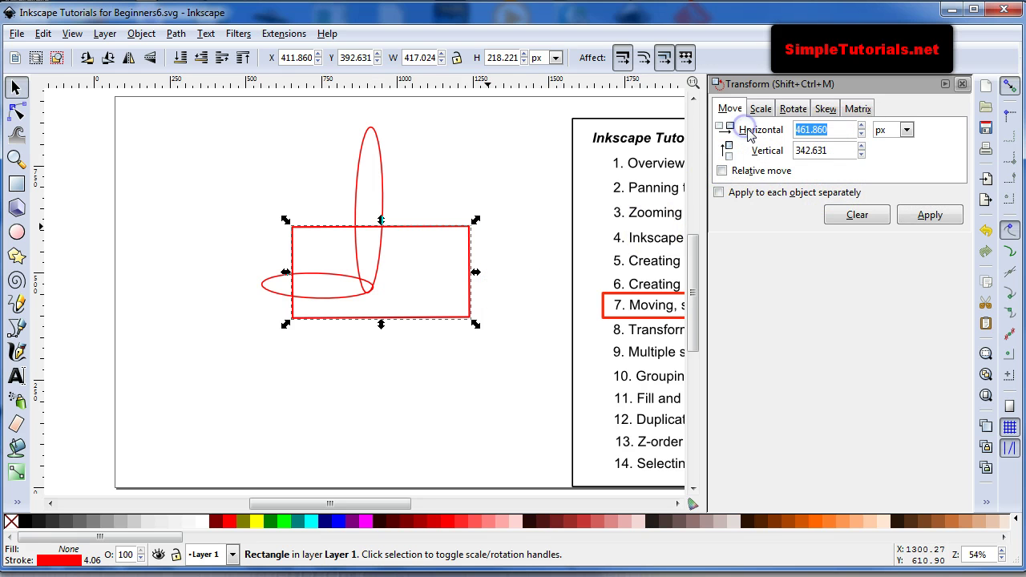
pyautogui.click(826, 138)
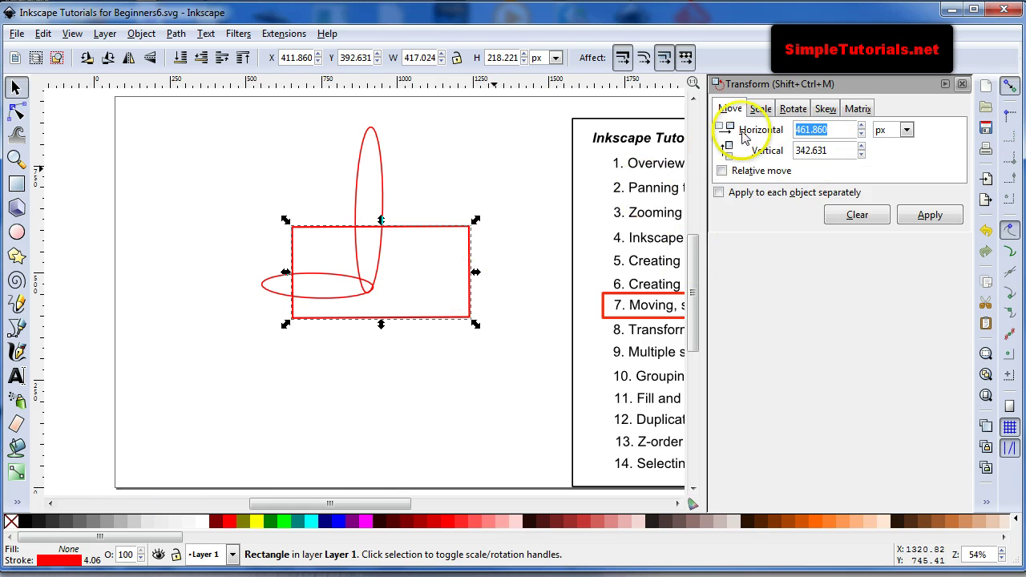
pyautogui.write('0')
pyautogui.click(840, 149)
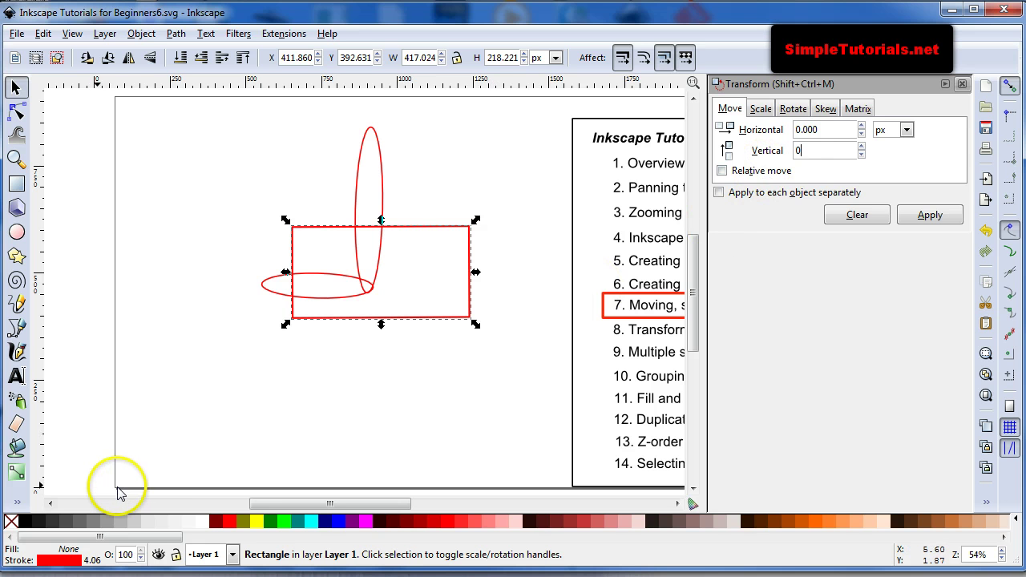
pyautogui.write('0')
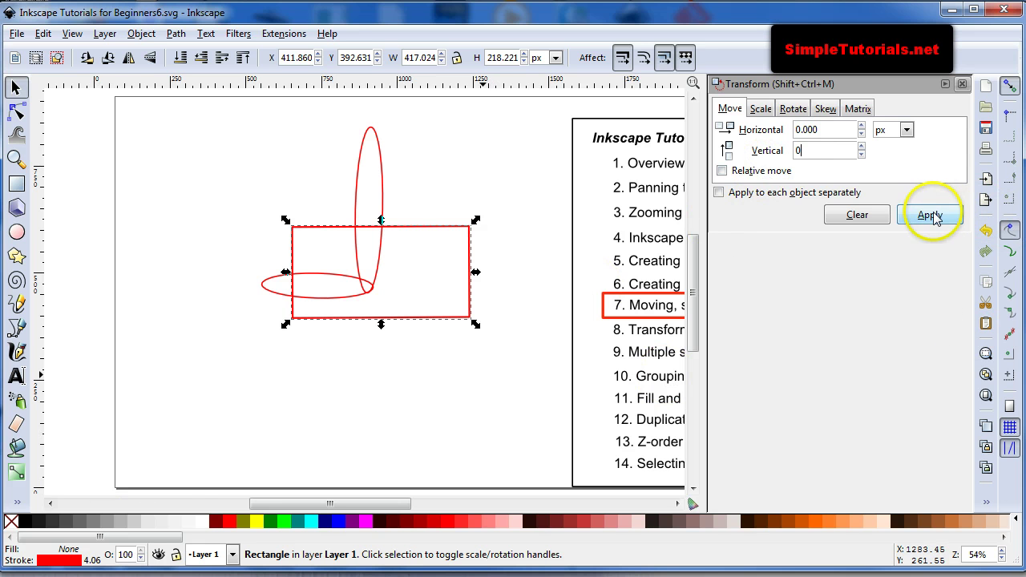
pyautogui.click(929, 215)
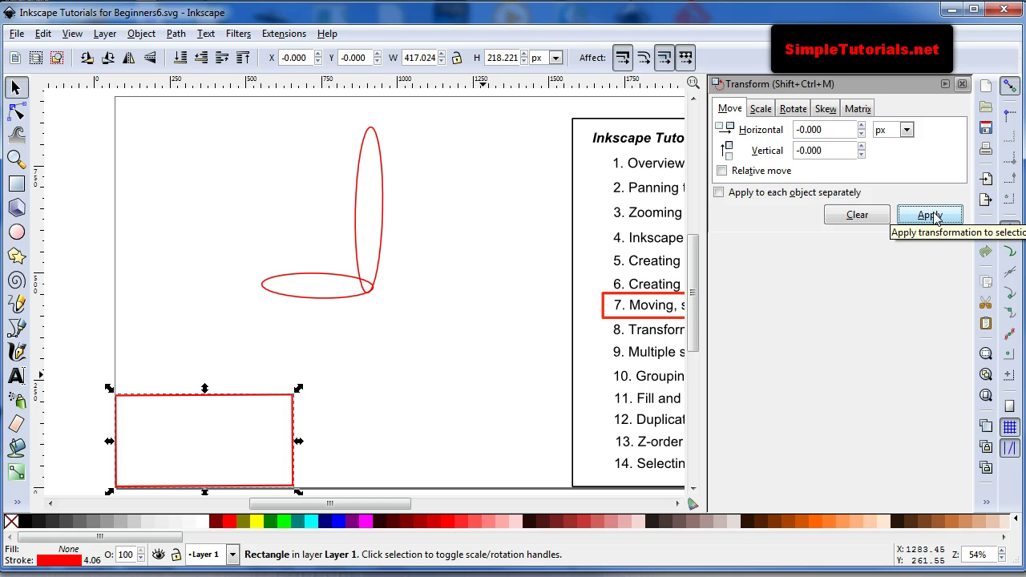
# Look over the Transform dialog's Scale and Rotate options, then close the dialog.
pyautogui.click(758, 110)
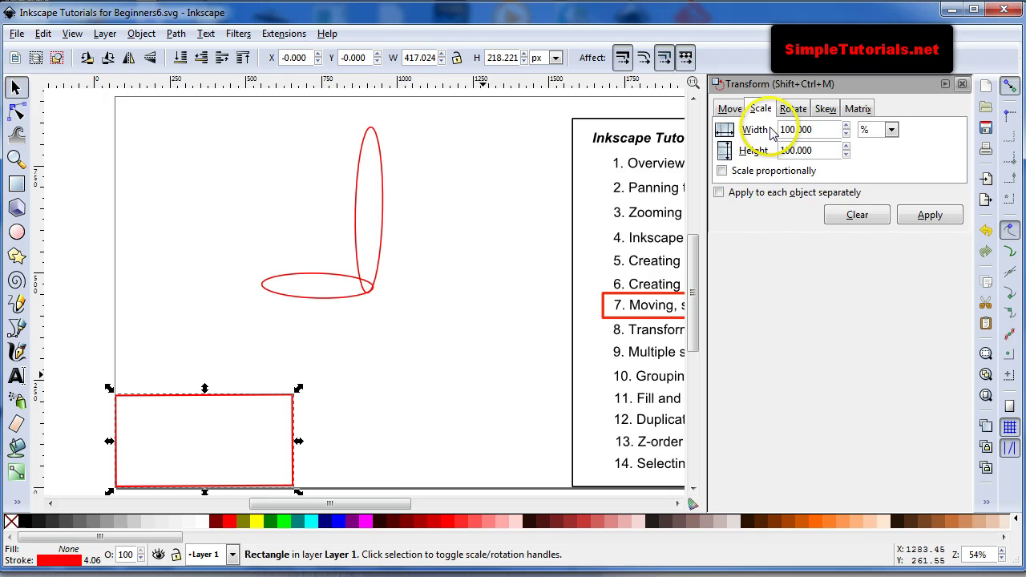
pyautogui.click(794, 110)
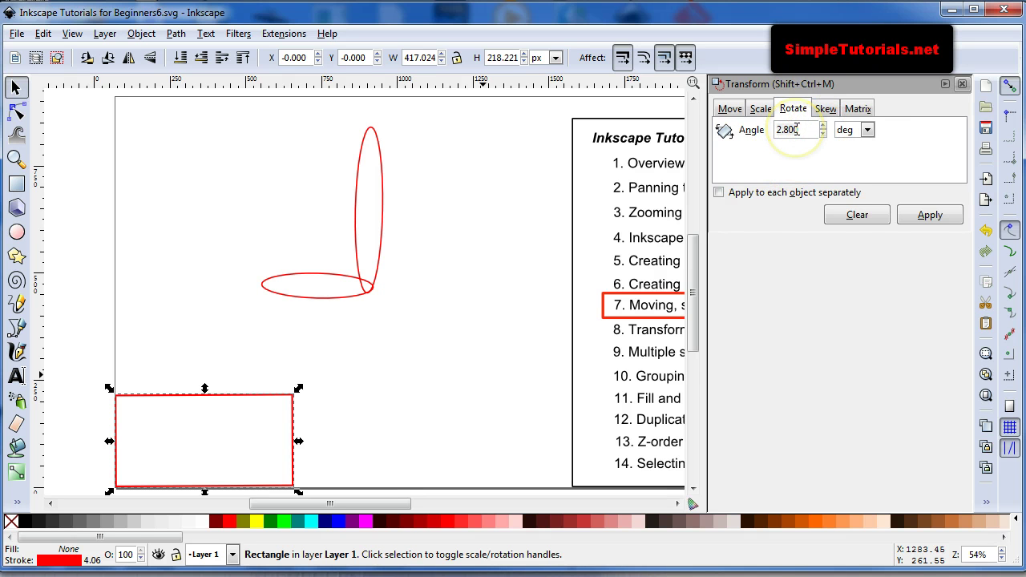
pyautogui.click(962, 84)
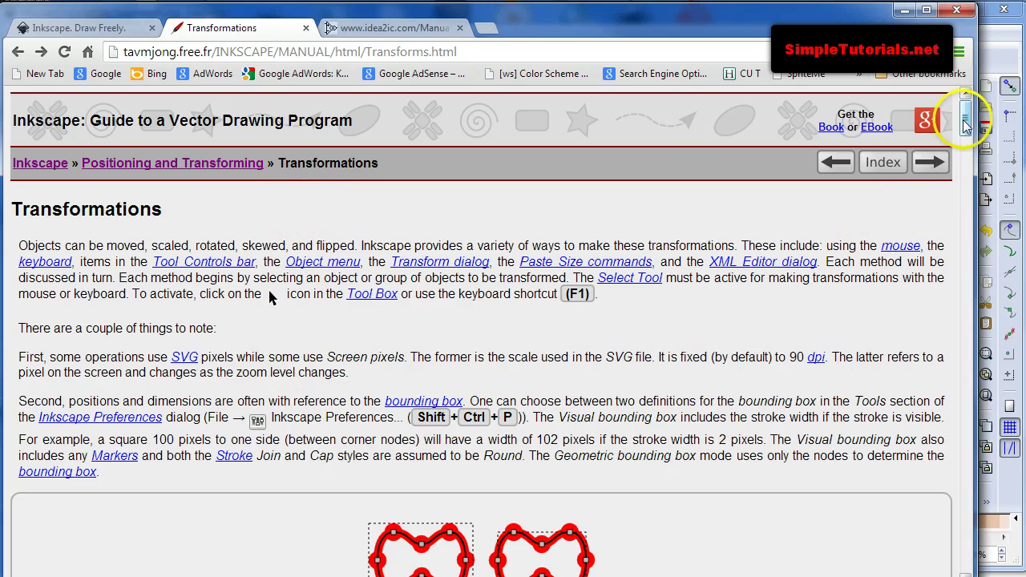
# Go from the manual's Transformations page to its main contents page.
pyautogui.moveTo(968, 121)
pyautogui.mouseDown()
pyautogui.moveTo(971, 198)
pyautogui.moveTo(959, 240)
pyautogui.moveTo(960, 119)
pyautogui.mouseUp()
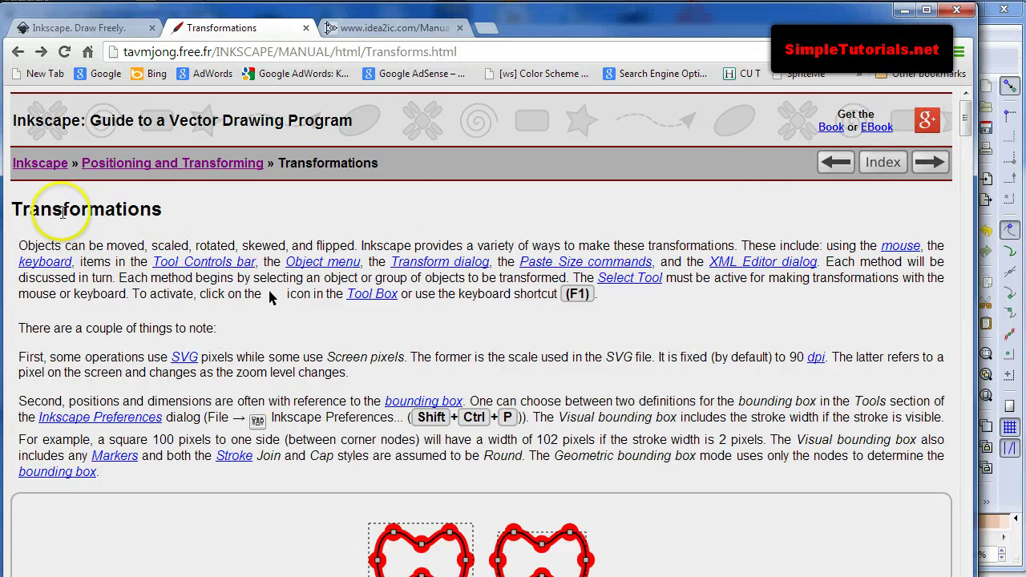
pyautogui.click(42, 168)
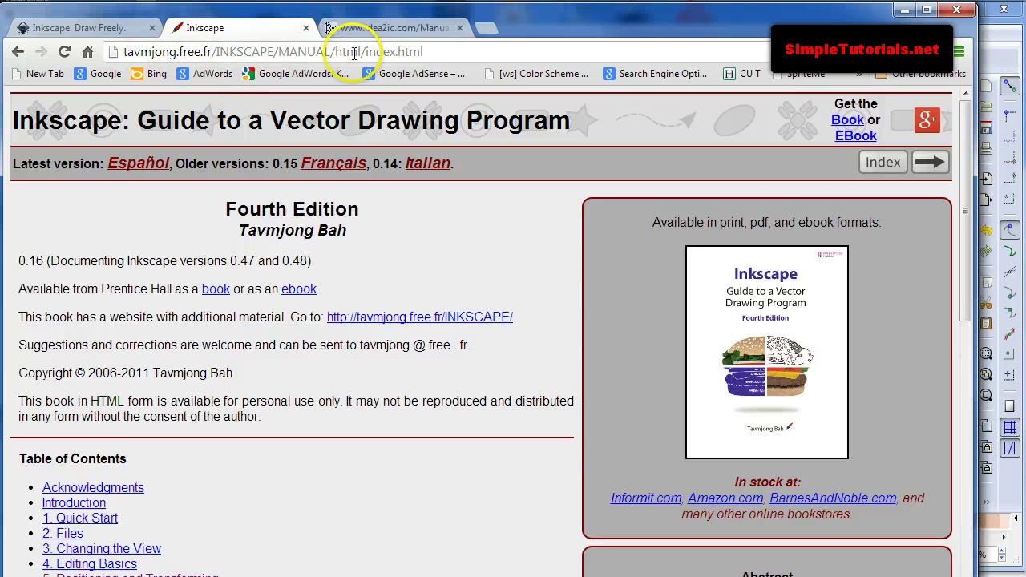
pyautogui.moveTo(964, 217); pyautogui.dragTo(963, 128)
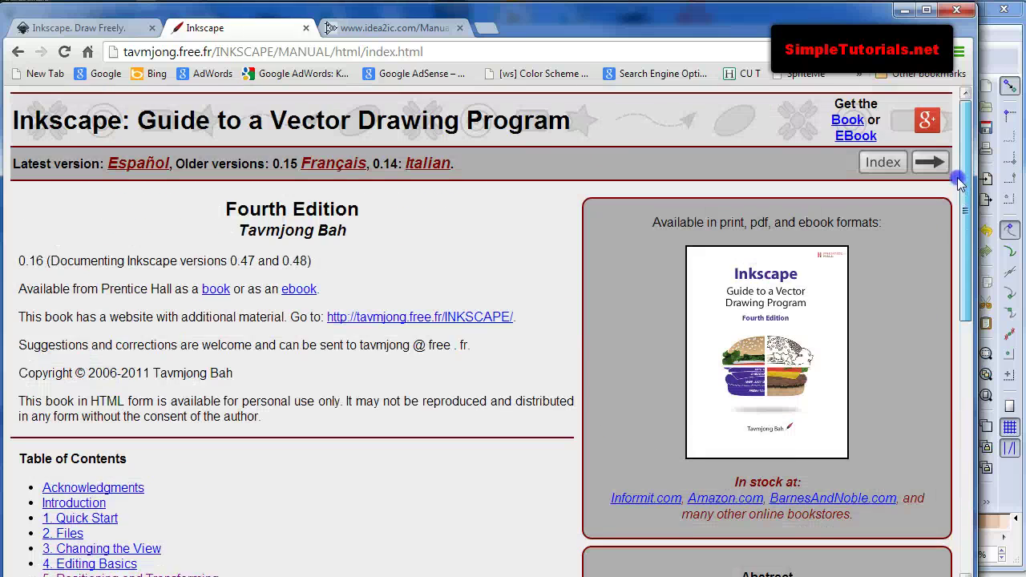
# Open the manual's Comprehensive Index, then drag Chrome off to the right to reveal Inkscape.
pyautogui.click(882, 164)
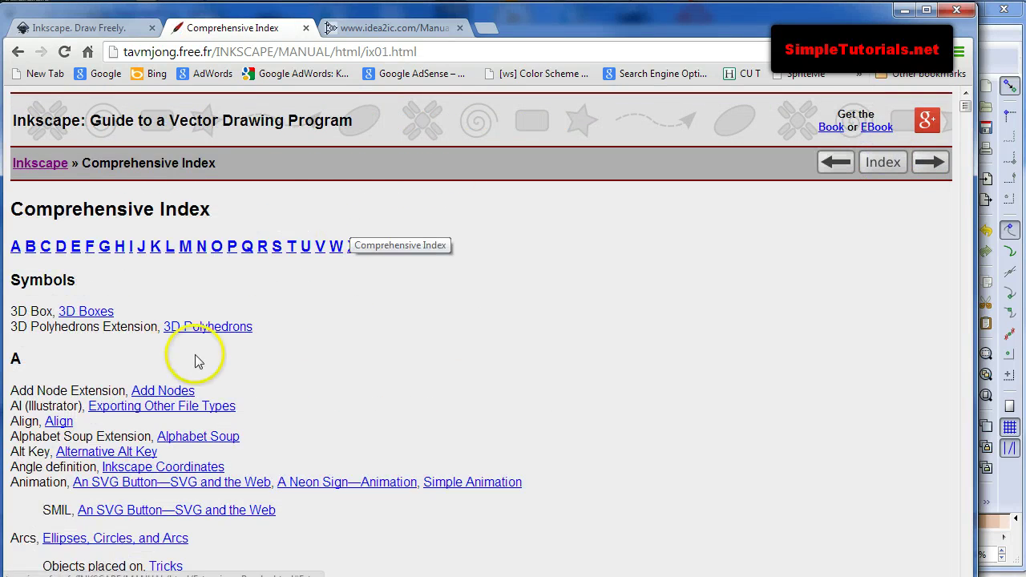
pyautogui.moveTo(966, 115); pyautogui.dragTo(967, 83)
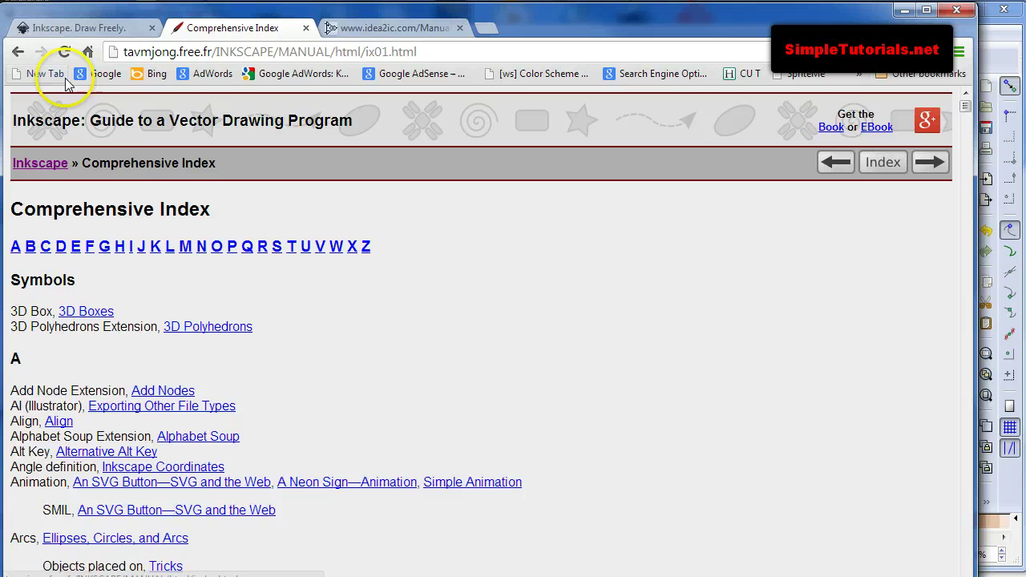
pyautogui.moveTo(166, 16); pyautogui.dragTo(1025, 16)
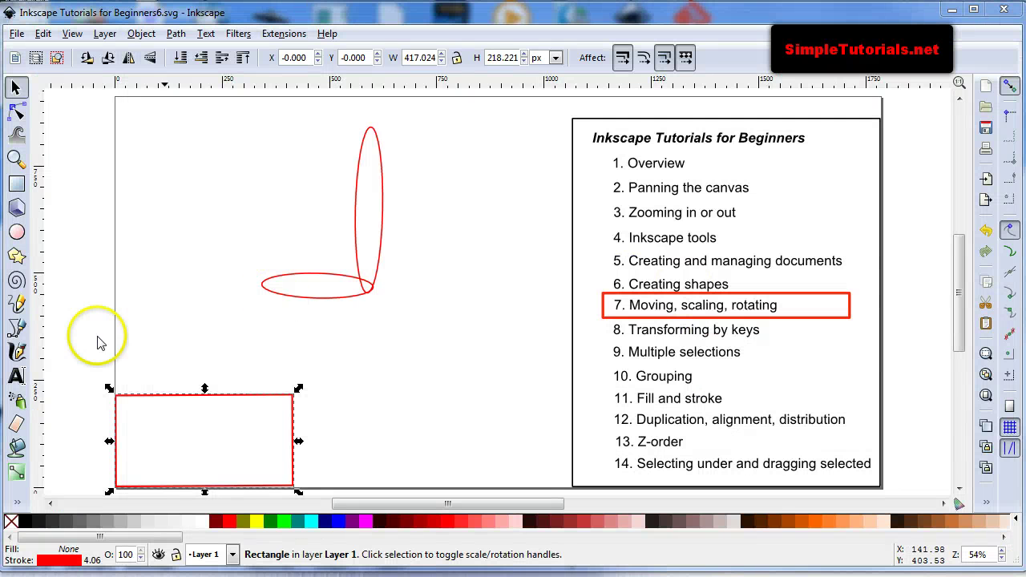